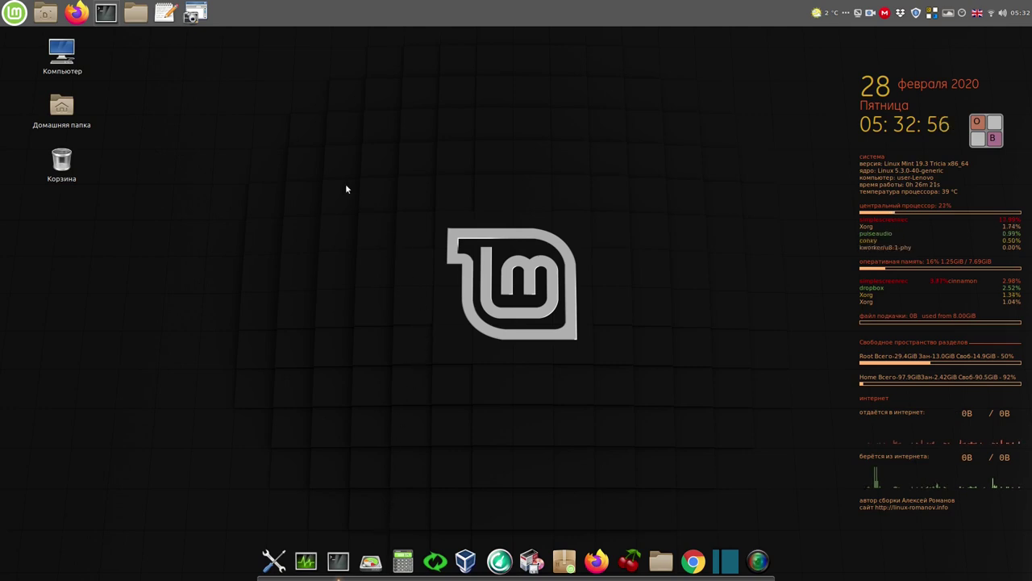
# - Look up the account's user name among the folders inside the home directory, and close the file manager
pyautogui.click(135, 12)
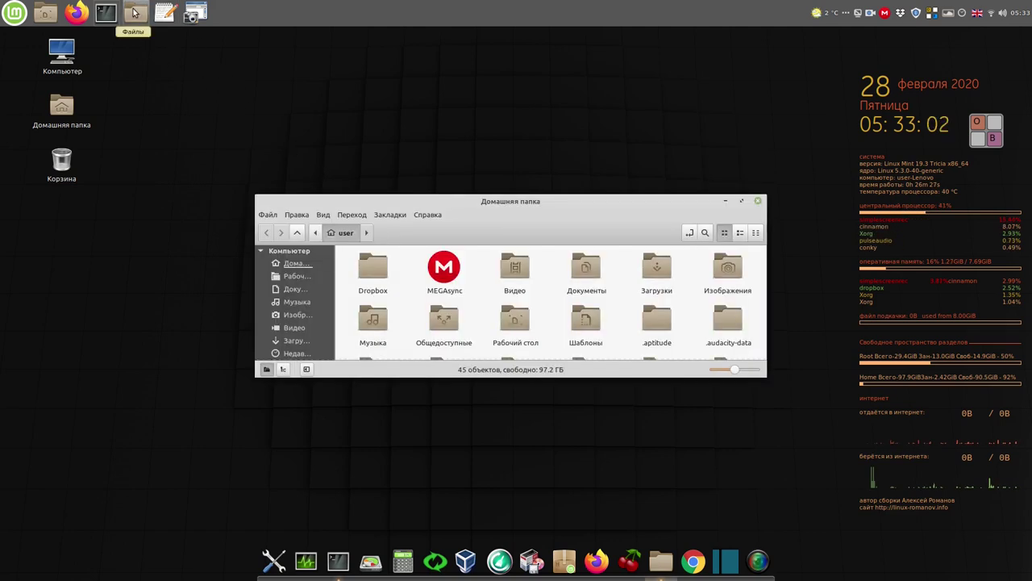
pyautogui.click(298, 232)
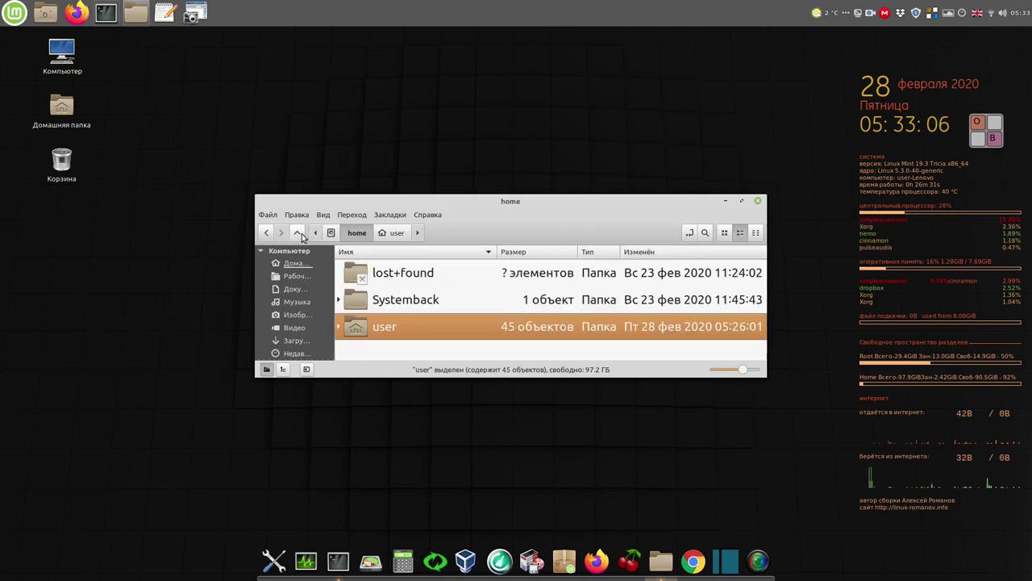
pyautogui.click(490, 298)
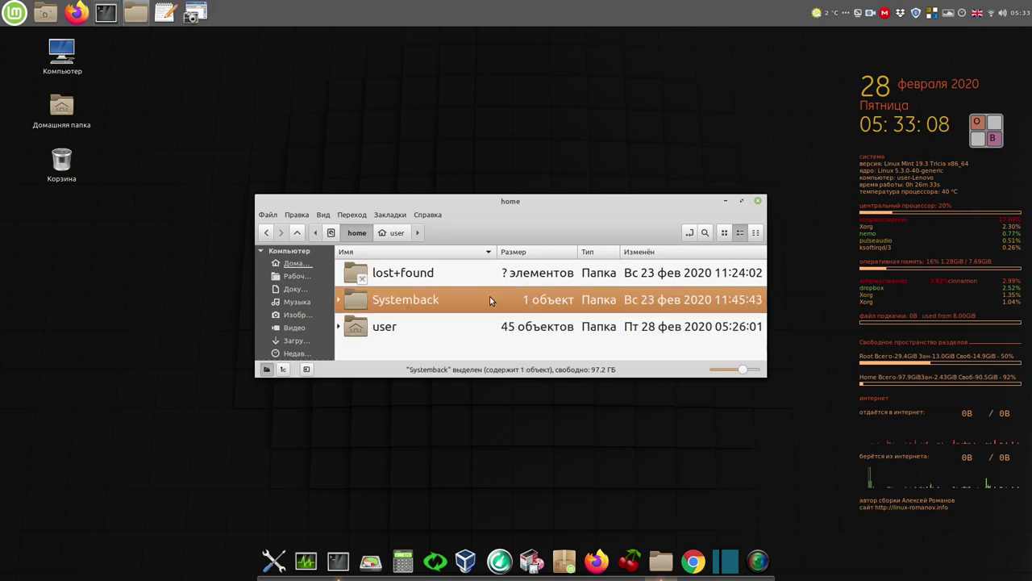
pyautogui.click(432, 325)
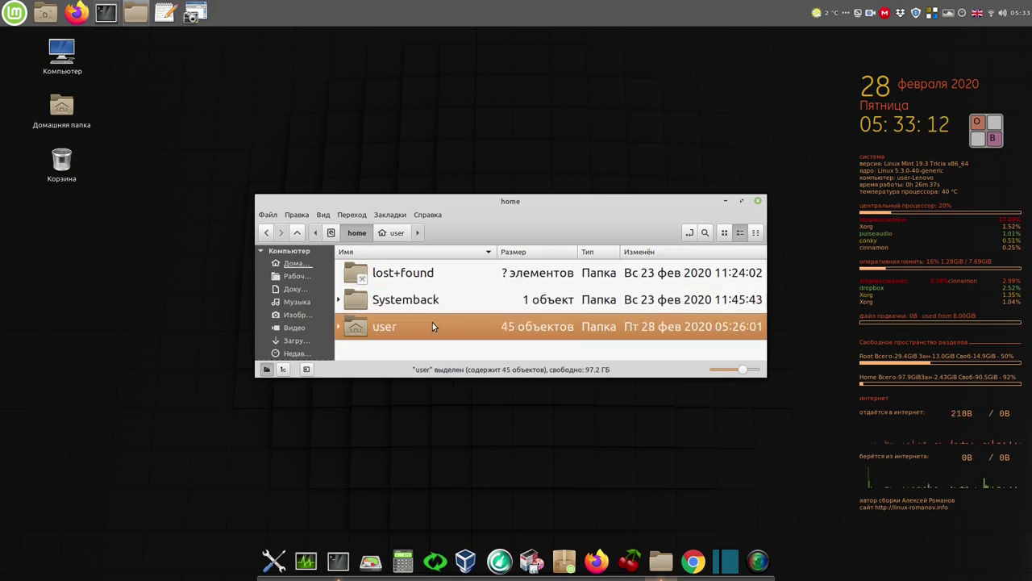
pyautogui.click(760, 201)
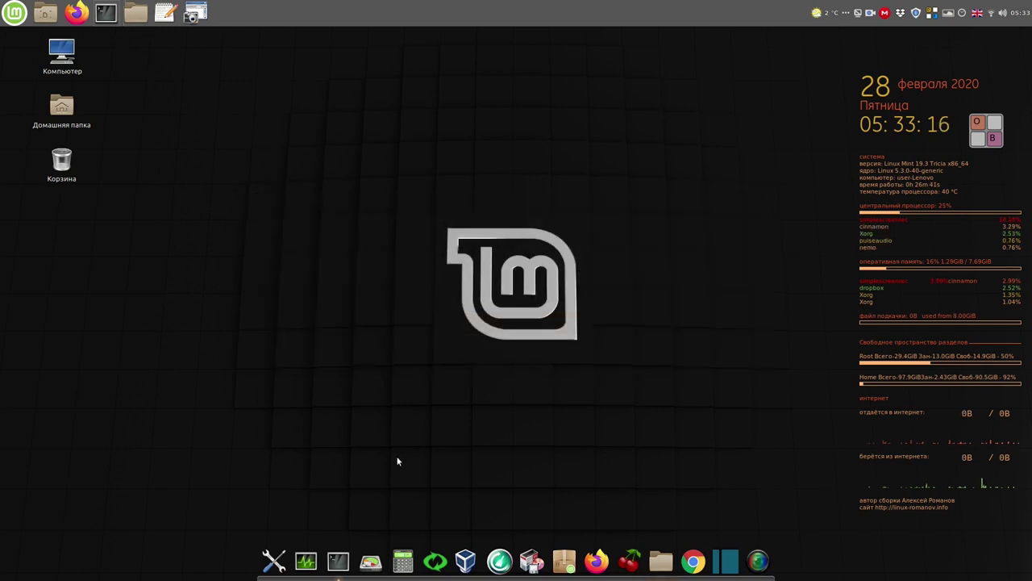
# - Open a terminal and the on-screen keyboard, and run the command "sudo passwd user"
pyautogui.click(339, 563)
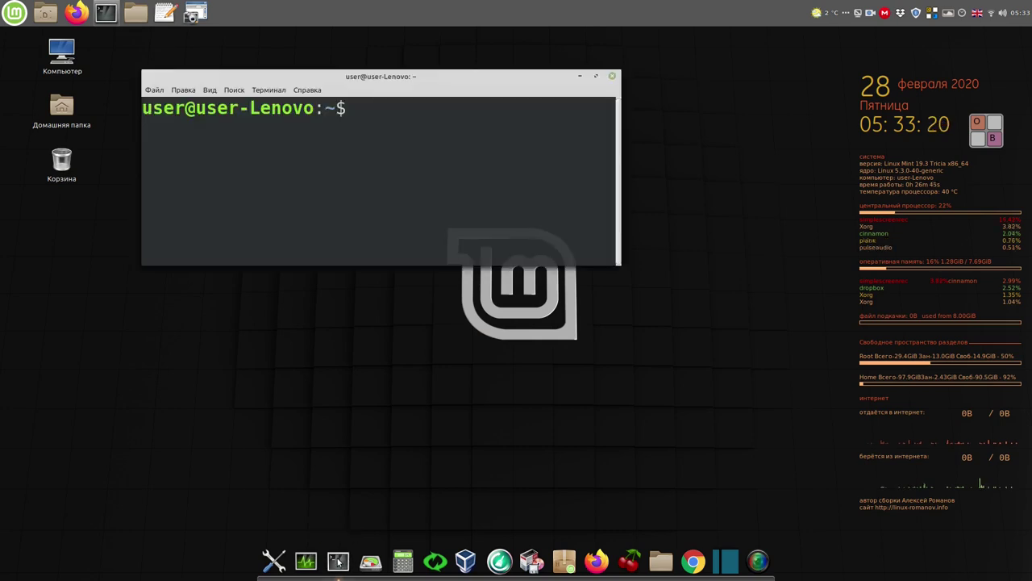
pyautogui.click(997, 123)
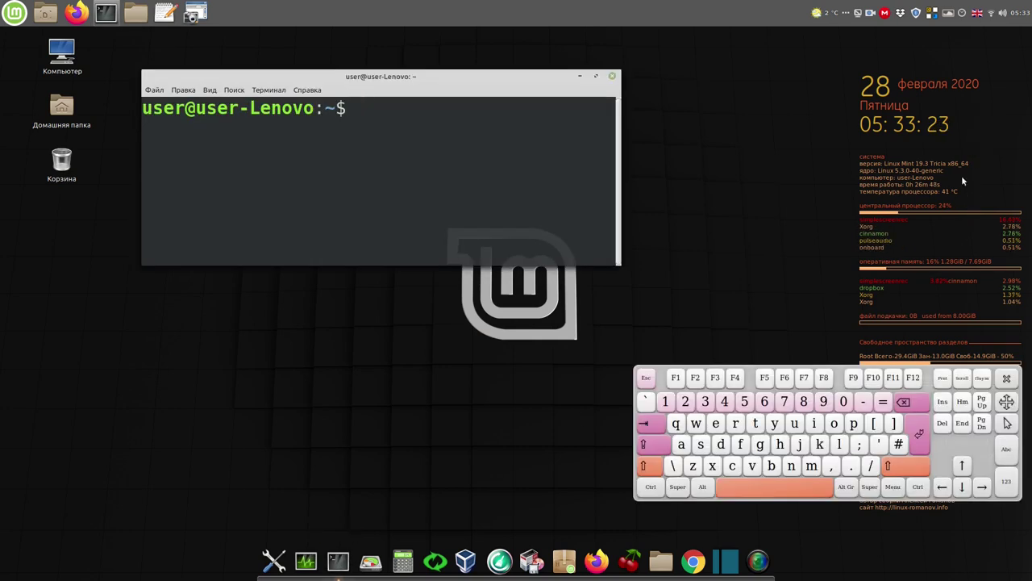
pyautogui.click(708, 448)
pyautogui.click(796, 425)
pyautogui.click(721, 445)
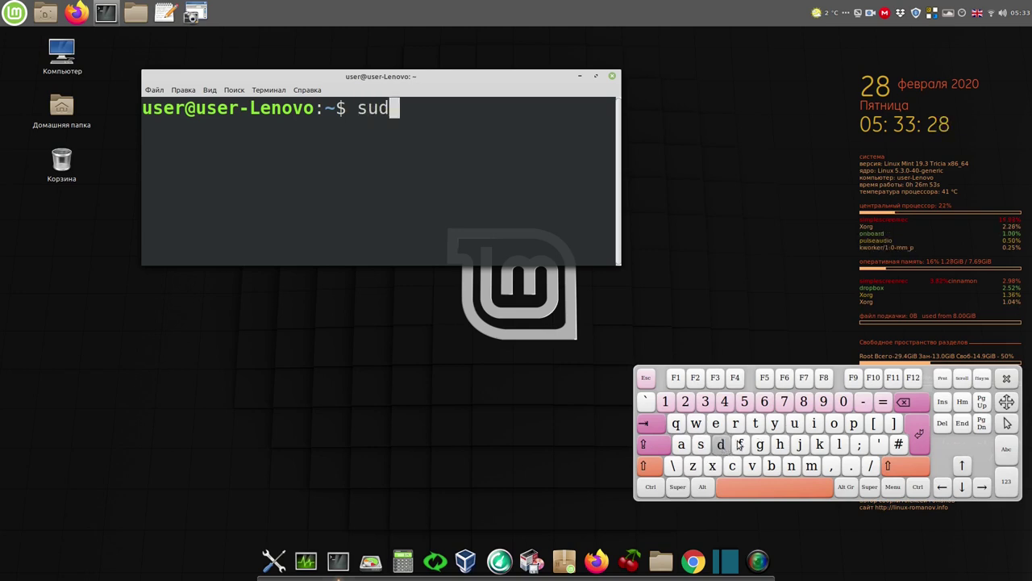
pyautogui.click(833, 425)
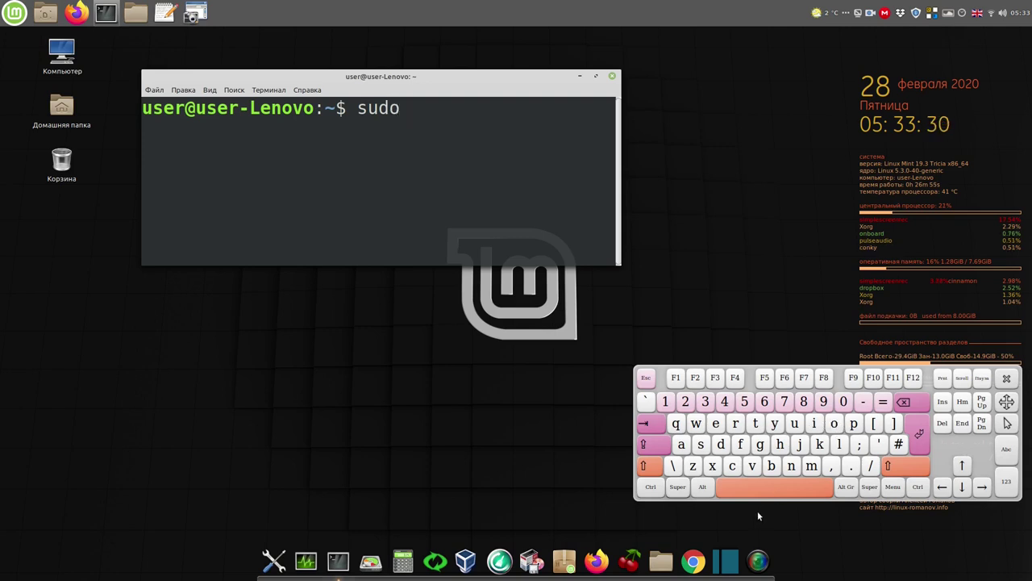
pyautogui.click(767, 486)
pyautogui.click(854, 424)
pyautogui.click(683, 446)
pyautogui.click(703, 446)
pyautogui.click(703, 446)
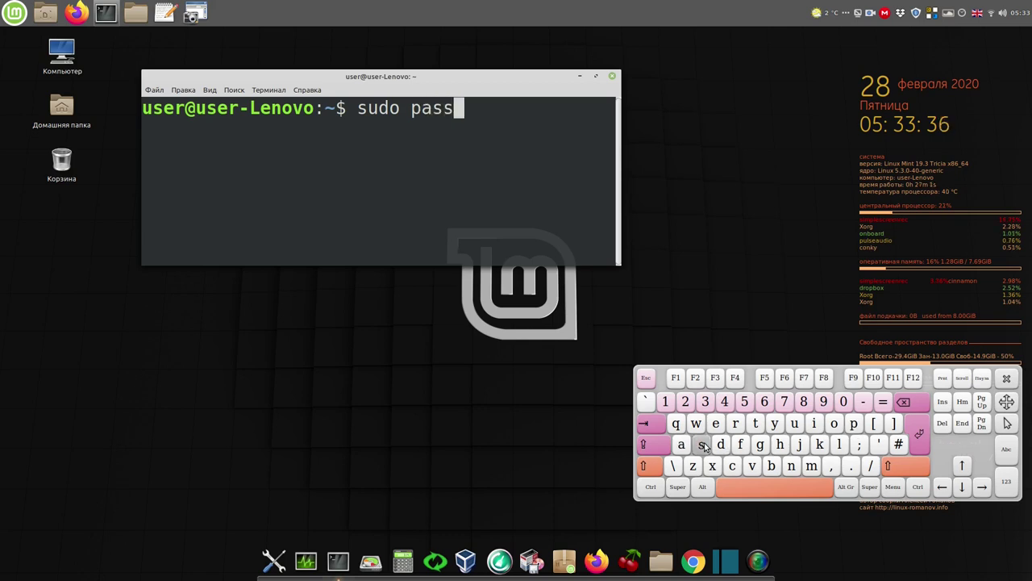
pyautogui.click(696, 423)
pyautogui.click(721, 446)
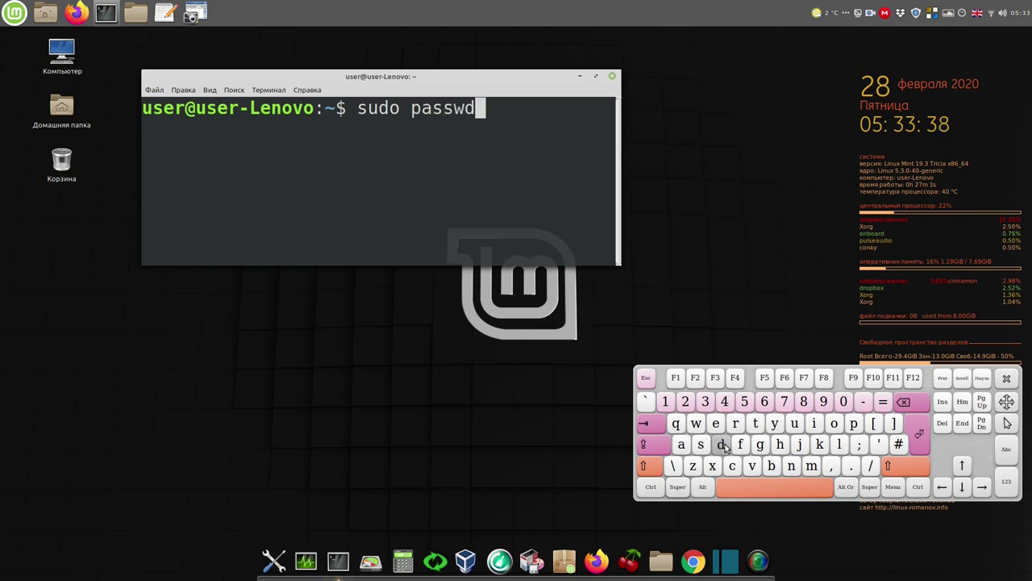
pyautogui.click(768, 485)
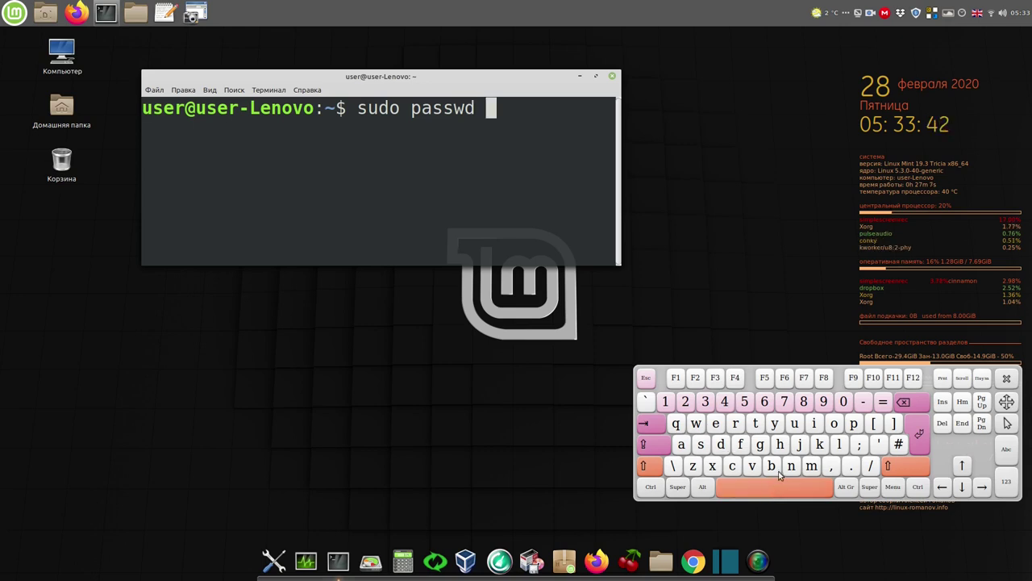
pyautogui.click(795, 424)
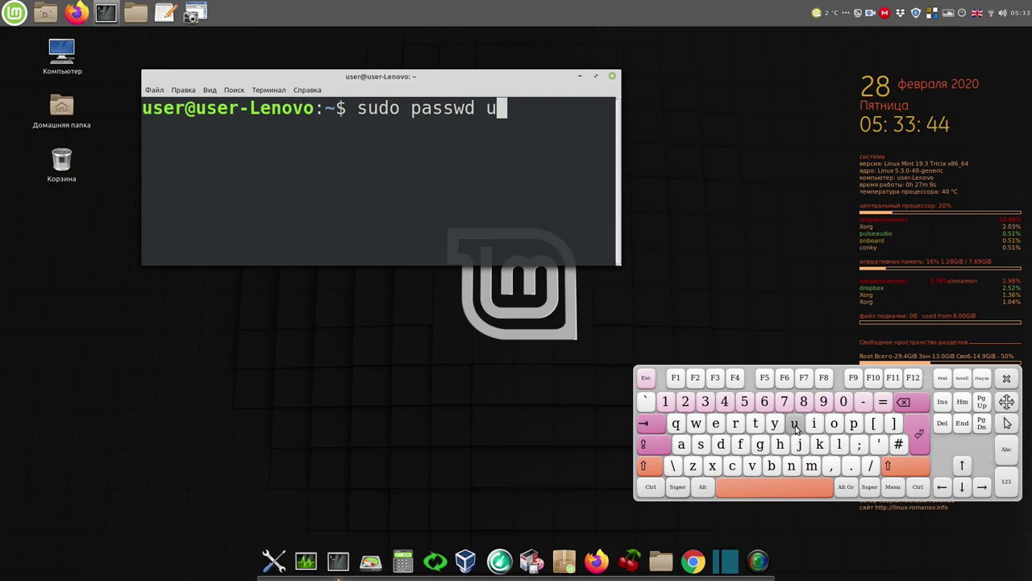
pyautogui.click(700, 444)
pyautogui.click(719, 428)
pyautogui.click(738, 429)
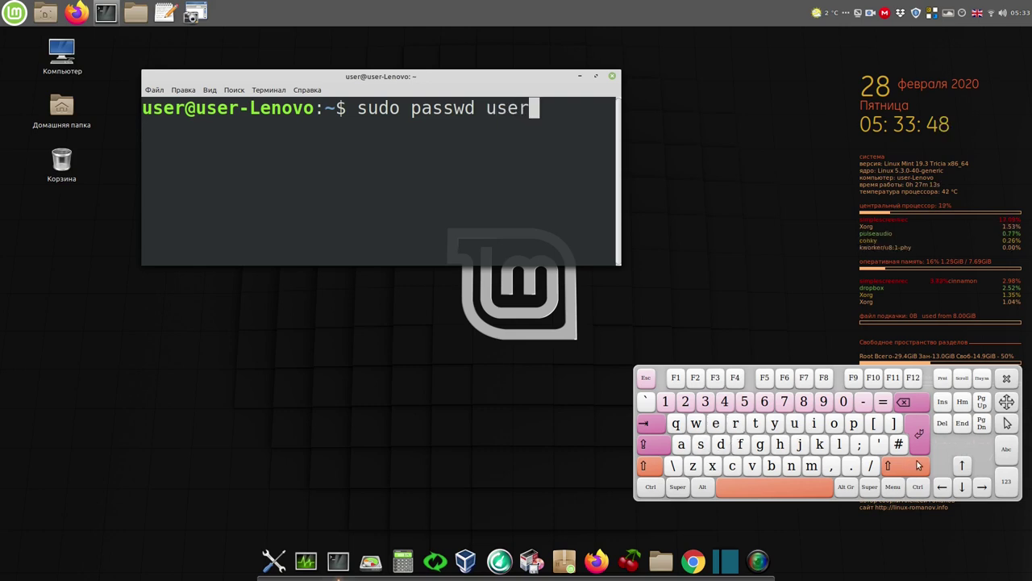
pyautogui.click(920, 433)
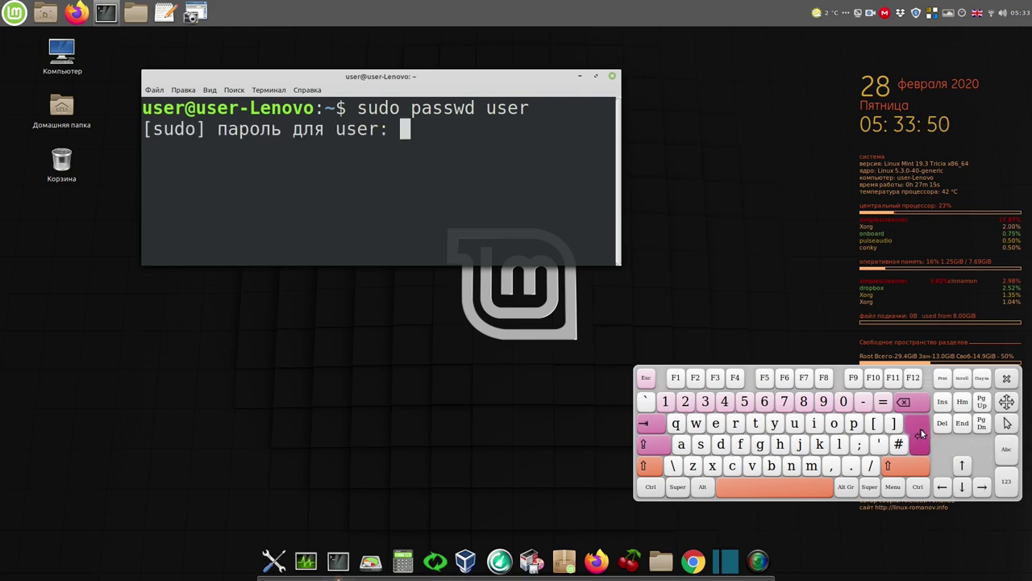
# - Authenticate sudo with the current account password and submit a new UNIX password
pyautogui.click(672, 402)
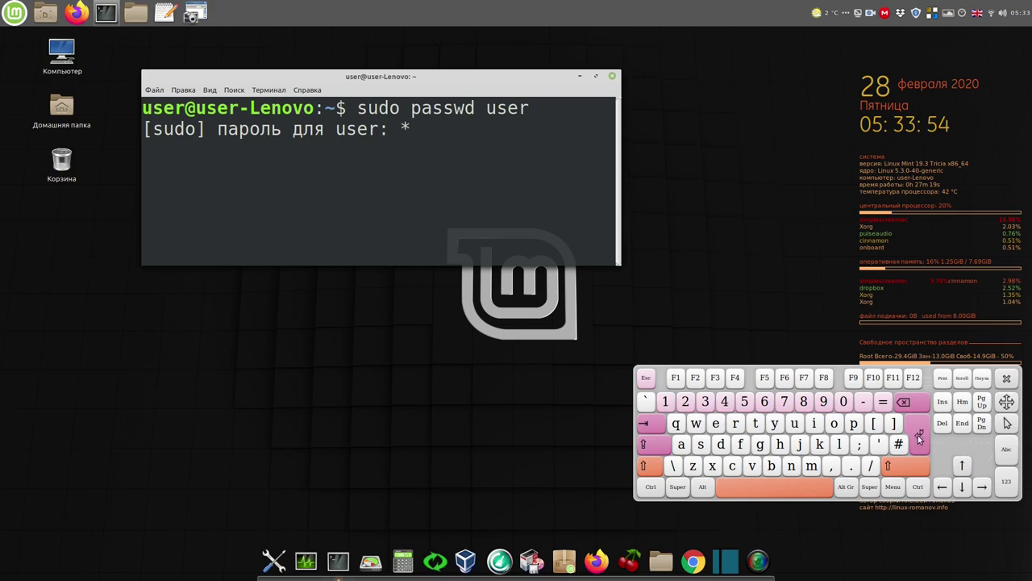
pyautogui.click(921, 434)
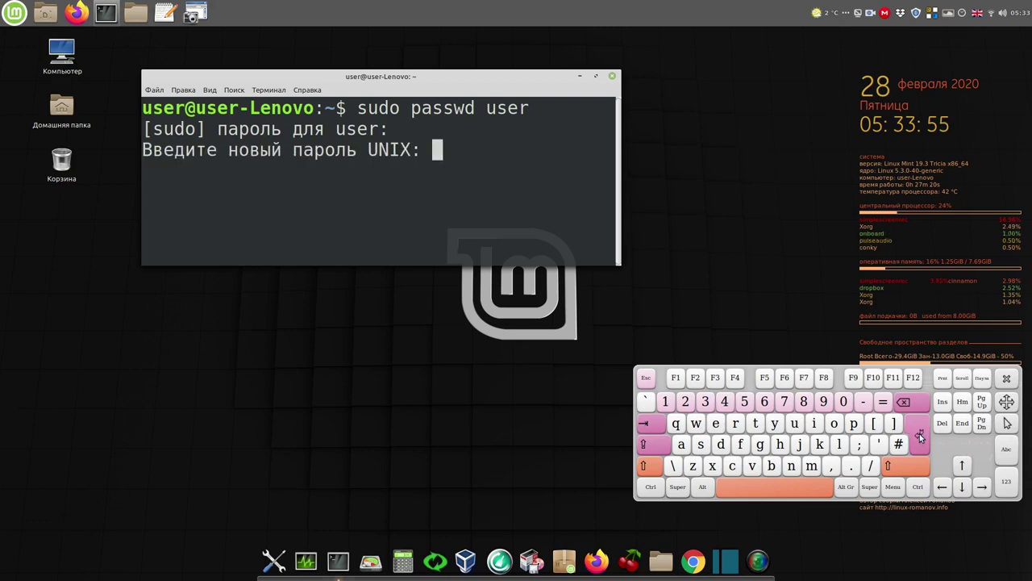
pyautogui.click(764, 402)
pyautogui.click(784, 401)
pyautogui.click(809, 405)
pyautogui.click(825, 402)
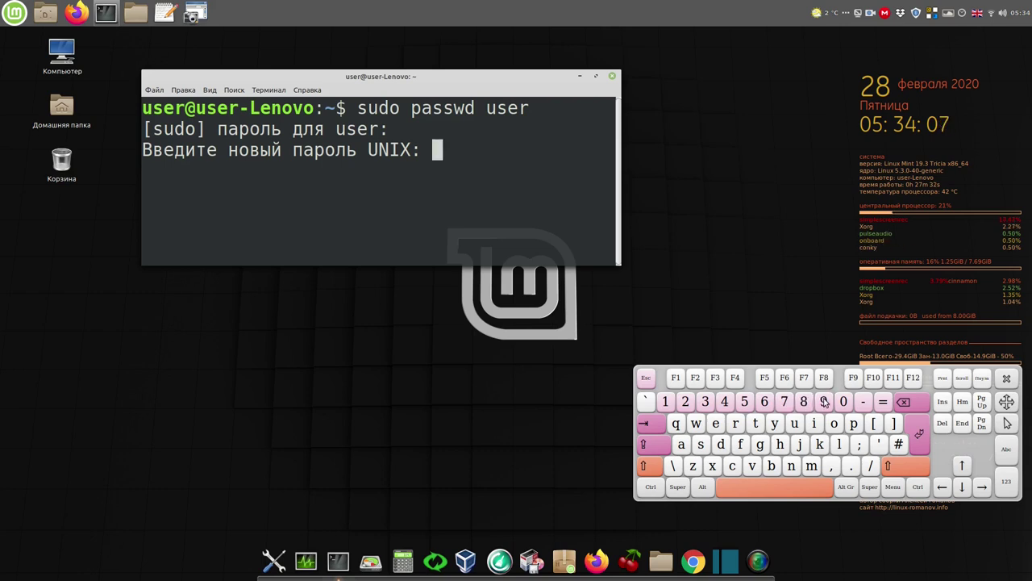
pyautogui.click(920, 435)
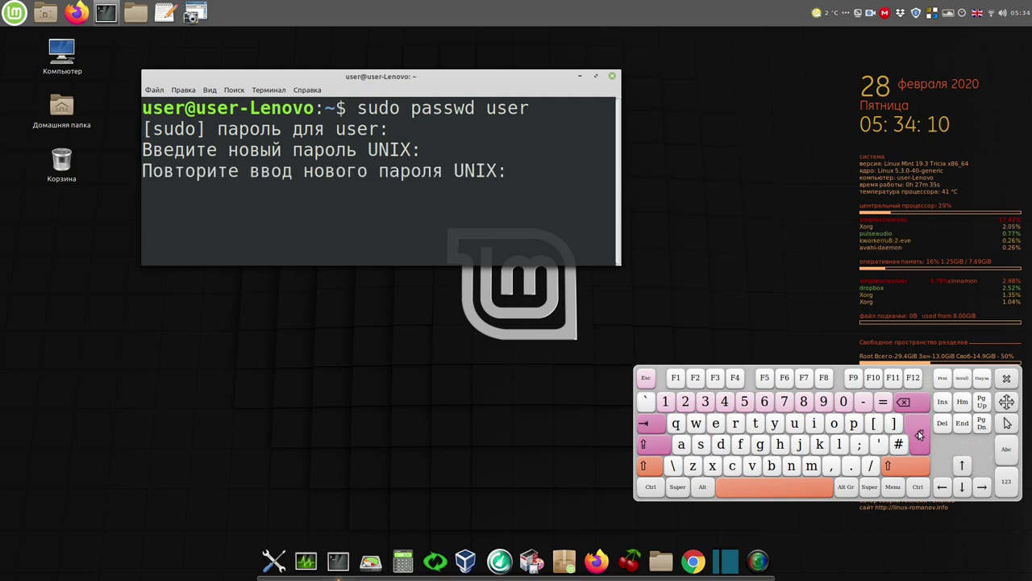
# - Repeat the new UNIX password to confirm the change, and minimize the terminal
pyautogui.click(745, 401)
pyautogui.click(765, 402)
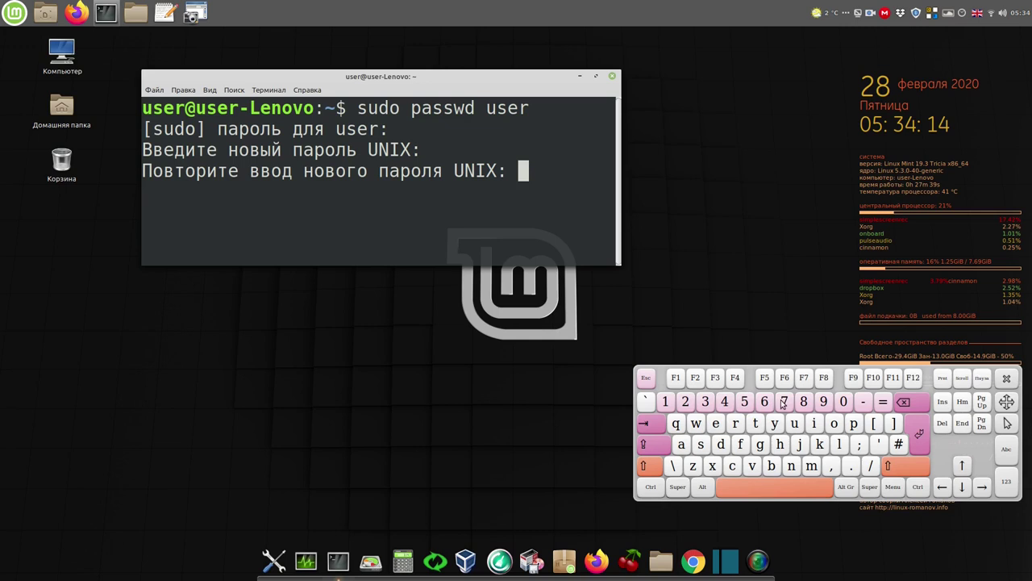
pyautogui.click(786, 402)
pyautogui.click(801, 403)
pyautogui.click(804, 403)
pyautogui.click(824, 403)
pyautogui.click(919, 434)
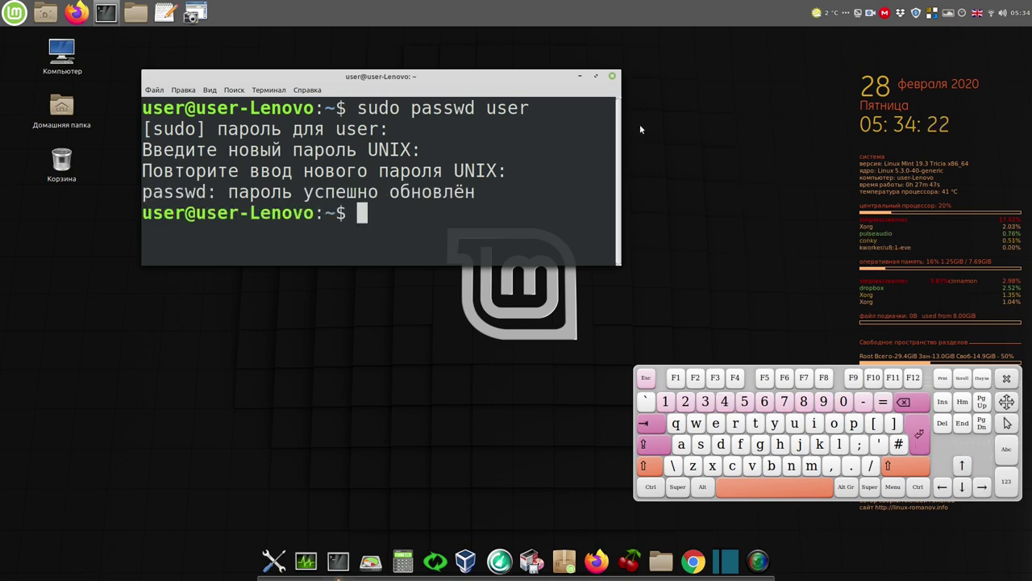
pyautogui.click(579, 76)
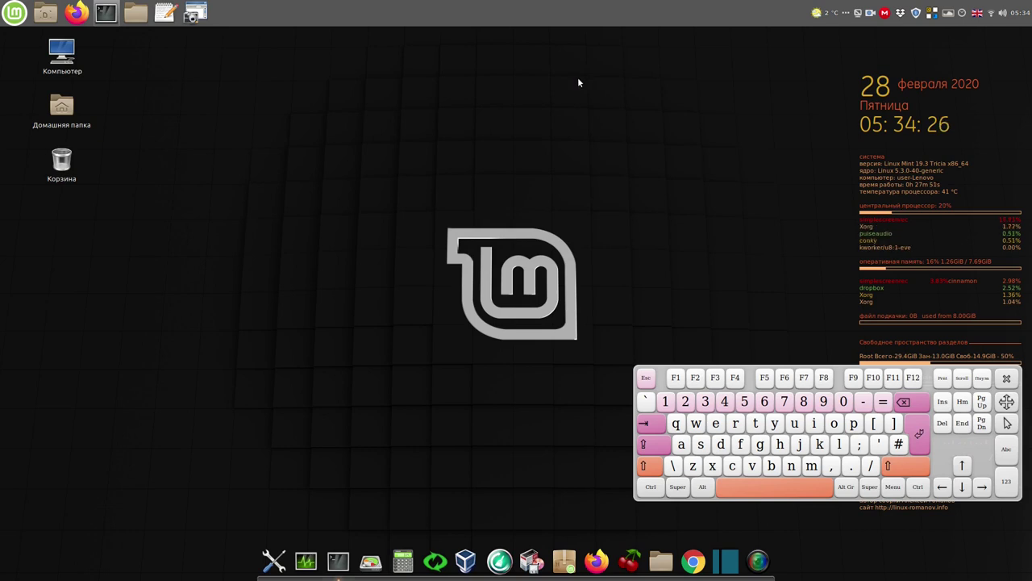
# - Test the new account password by authenticating the launch of GParted, and close the partition editor
pyautogui.click(371, 561)
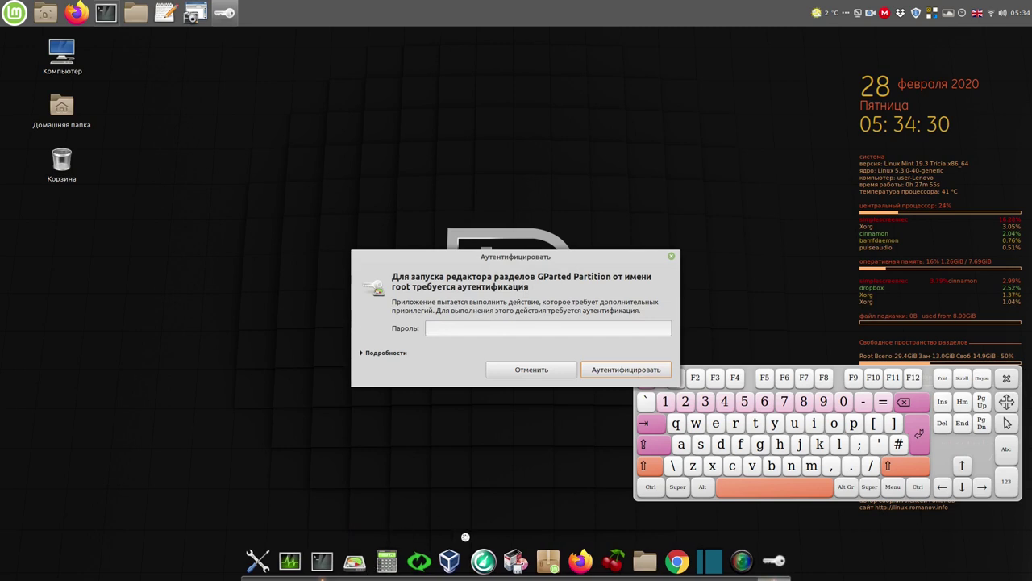
pyautogui.click(765, 401)
pyautogui.click(765, 402)
pyautogui.click(783, 401)
pyautogui.click(805, 401)
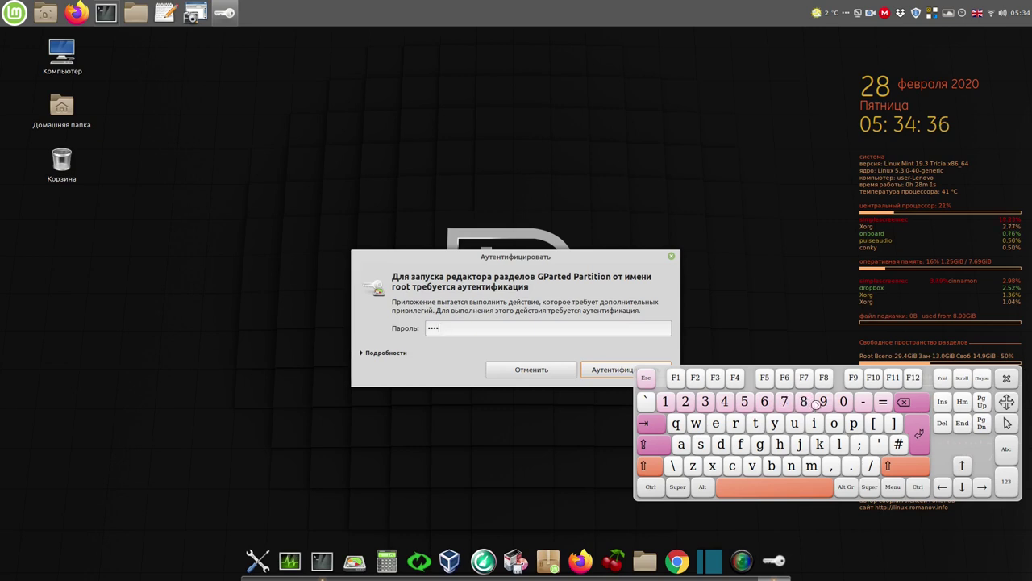
pyautogui.click(823, 402)
pyautogui.click(604, 368)
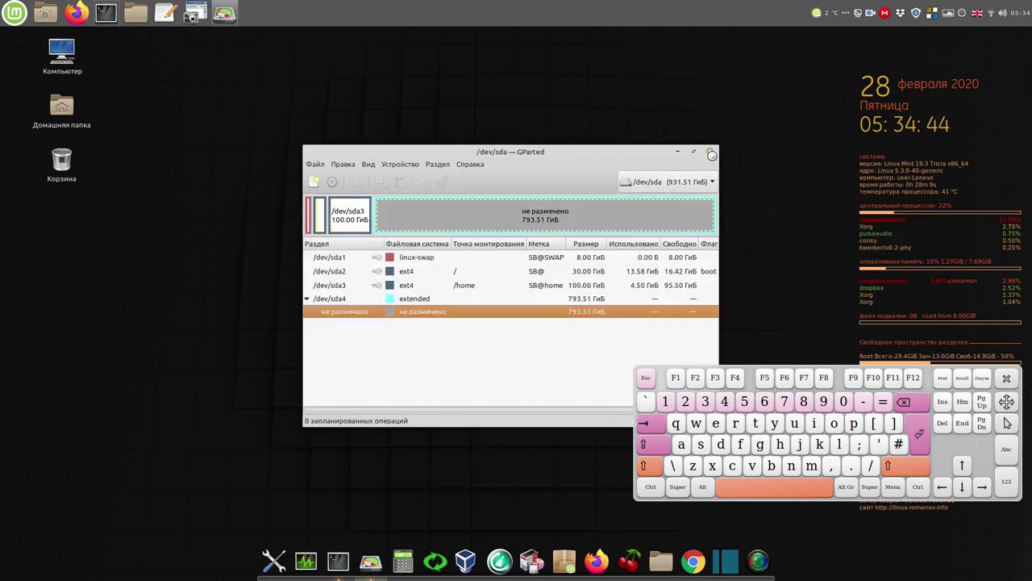
pyautogui.click(710, 154)
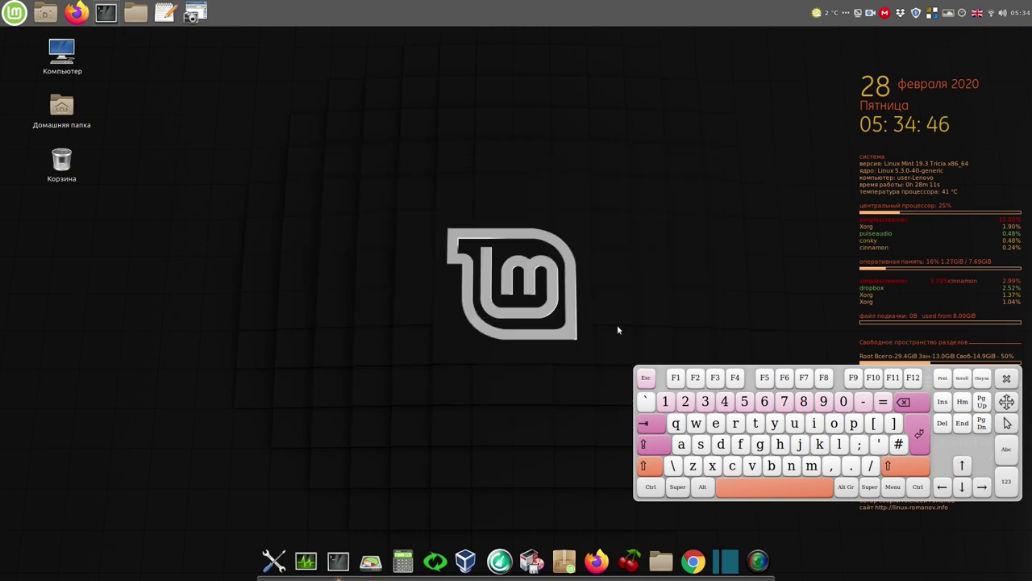
# - Test the new account password by authenticating the launch of the Synaptic package manager, and close it
pyautogui.click(530, 562)
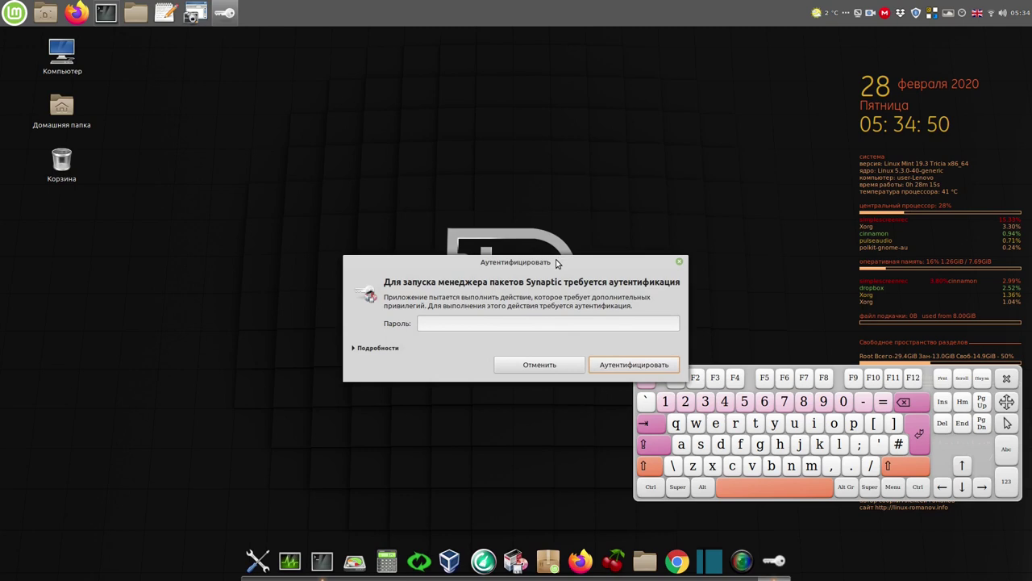
pyautogui.moveTo(556, 264); pyautogui.dragTo(414, 184)
pyautogui.click(746, 401)
pyautogui.click(766, 403)
pyautogui.click(786, 404)
pyautogui.click(804, 402)
pyautogui.click(824, 407)
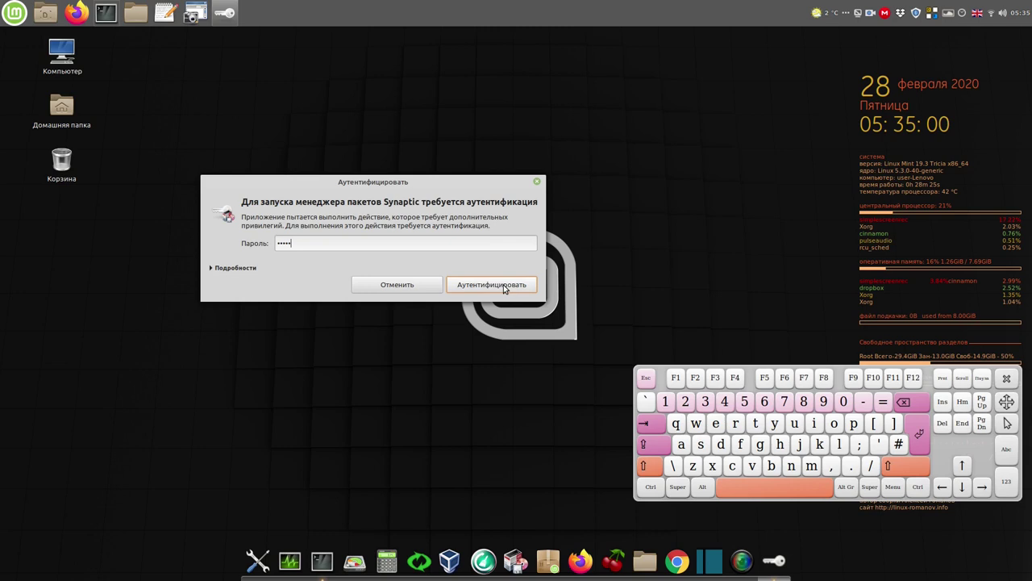
pyautogui.click(492, 285)
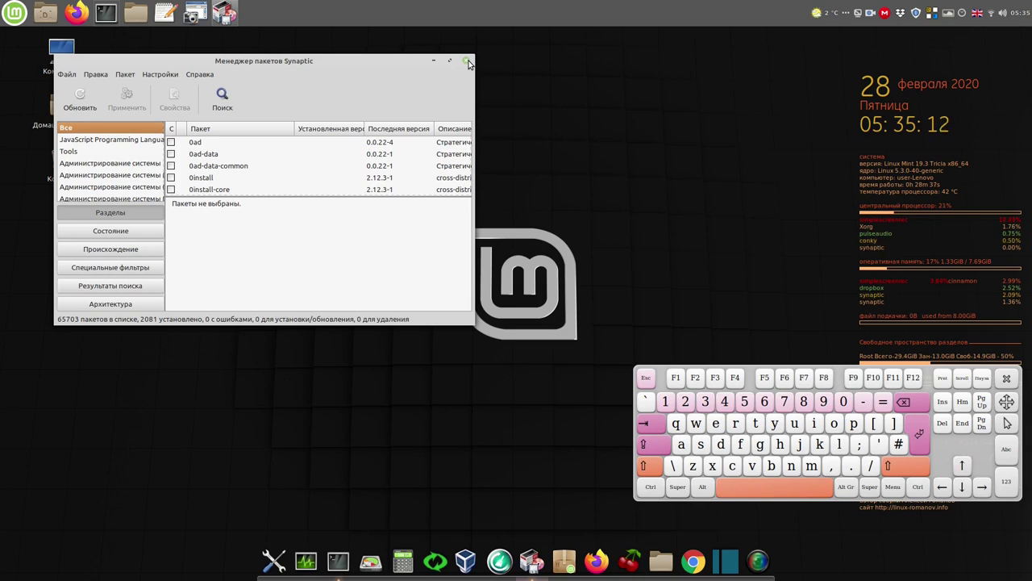
pyautogui.click(466, 61)
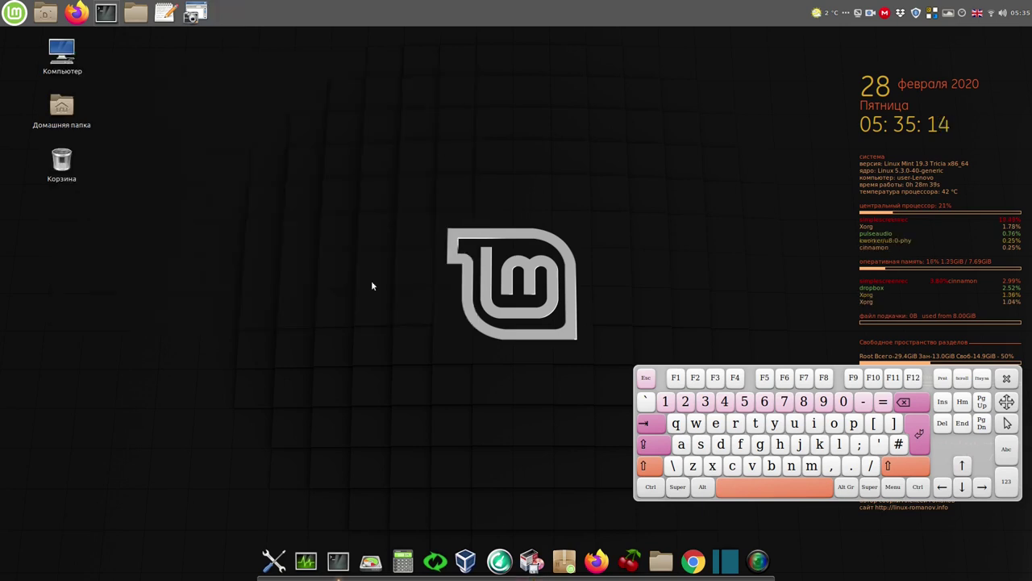
# - Restore the terminal, copy the earlier "sudo passwd user" command to the prompt, and run it again
pyautogui.click(338, 560)
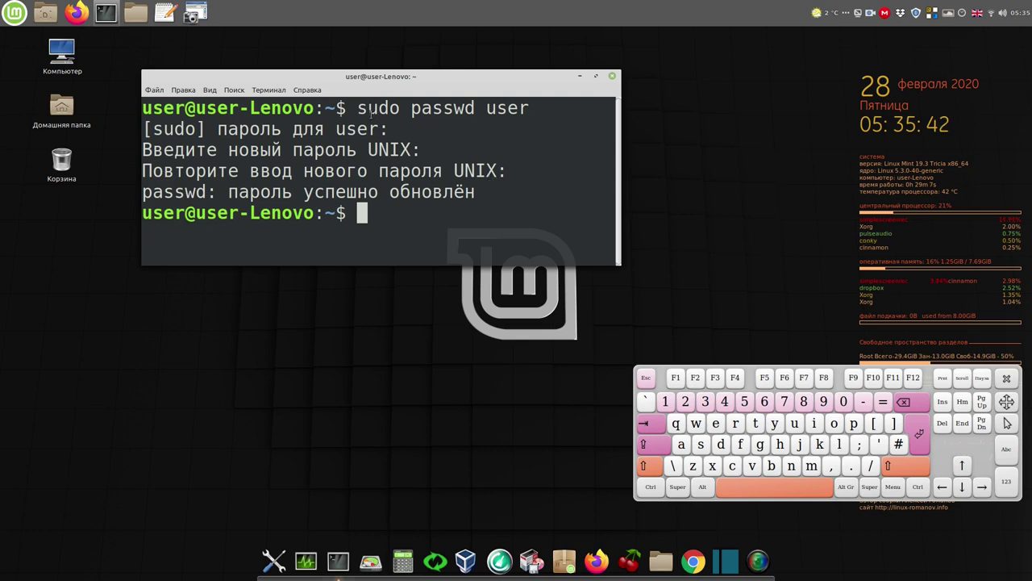
pyautogui.moveTo(359, 108); pyautogui.dragTo(526, 113)
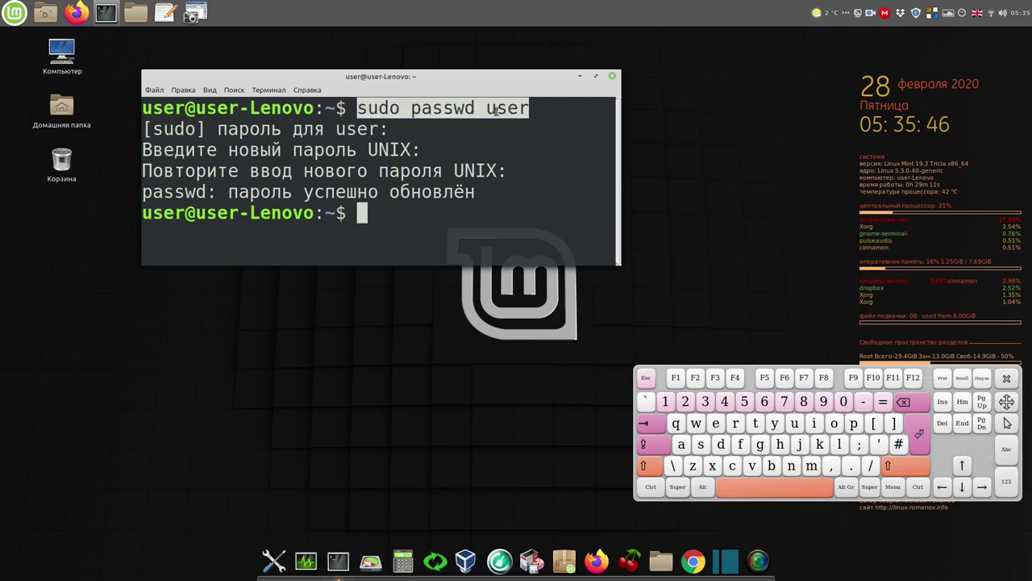
pyautogui.rightClick(495, 111)
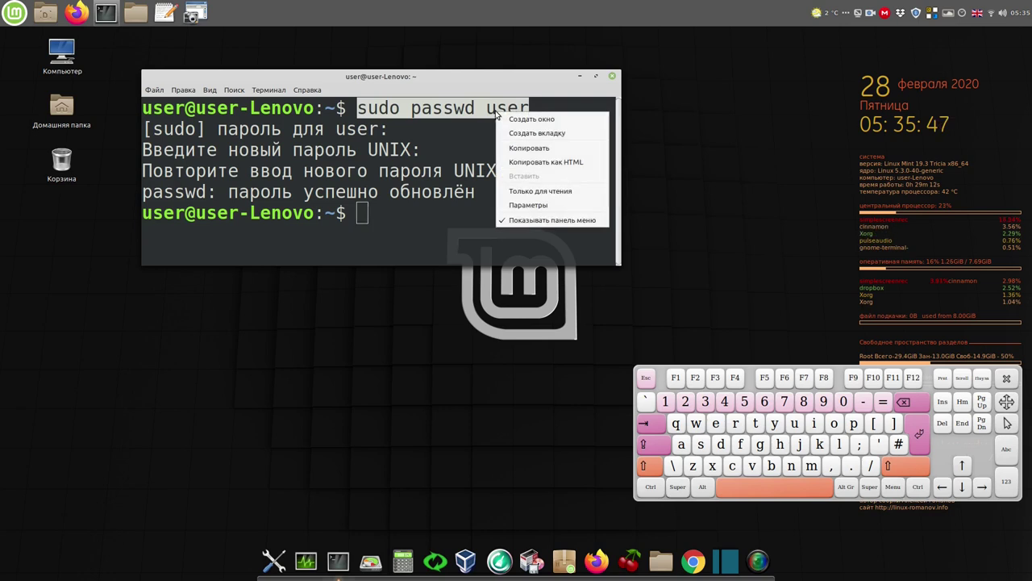
pyautogui.click(548, 143)
pyautogui.click(450, 219)
pyautogui.rightClick(450, 219)
pyautogui.click(484, 282)
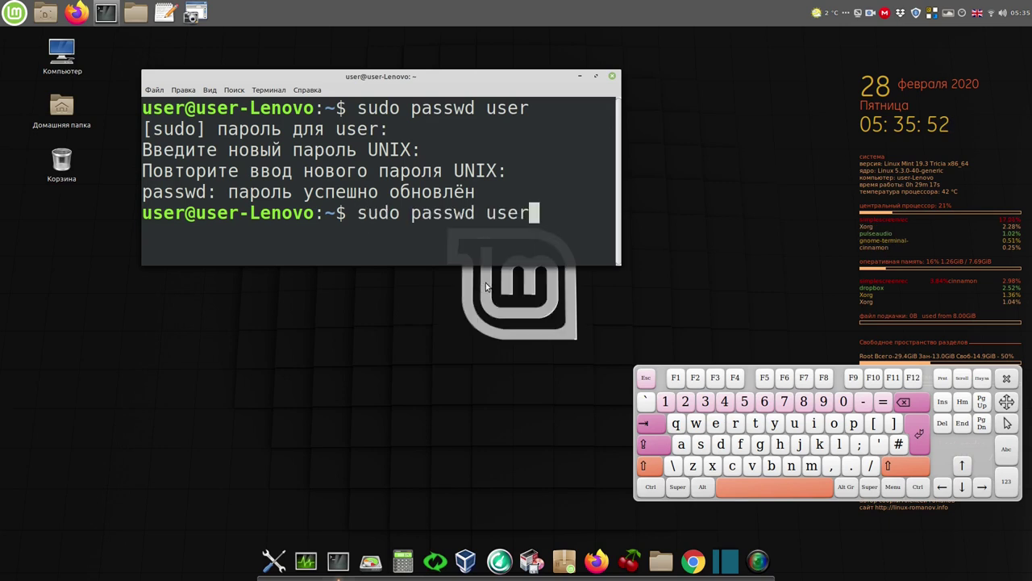
pyautogui.click(919, 436)
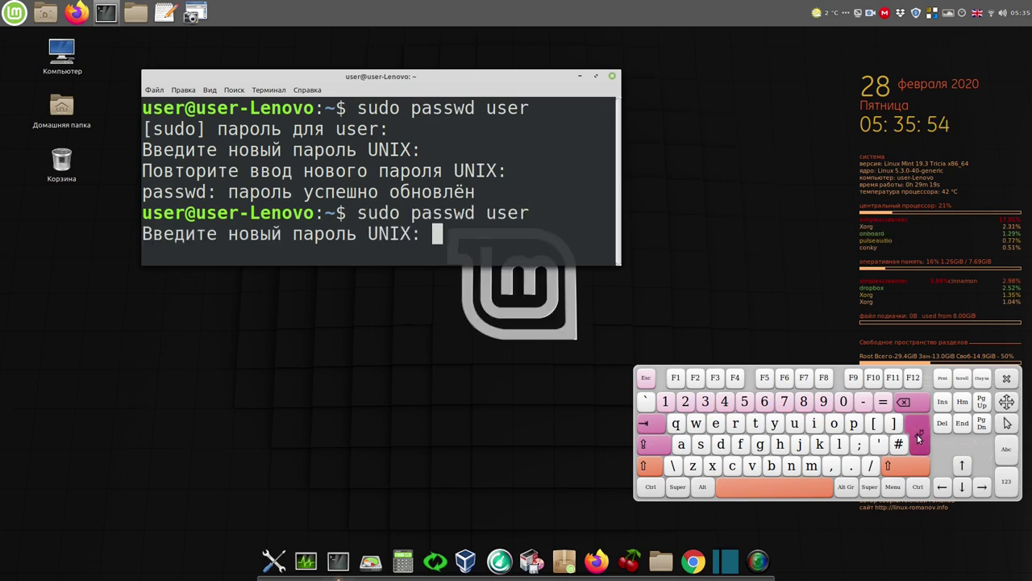
# - Enter the new UNIX password, repeat it to confirm the change, and minimize the terminal
pyautogui.click(668, 403)
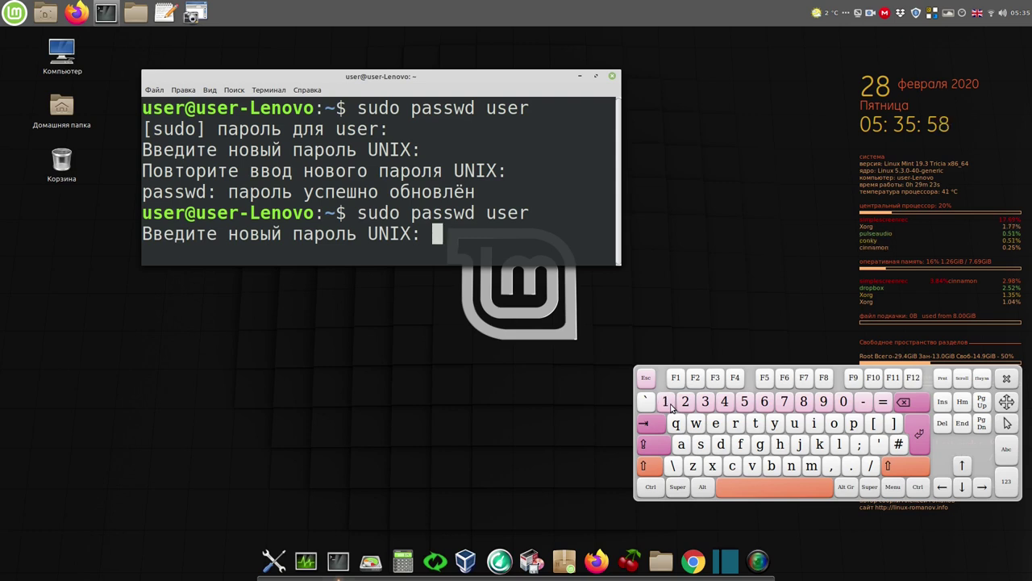
pyautogui.click(920, 435)
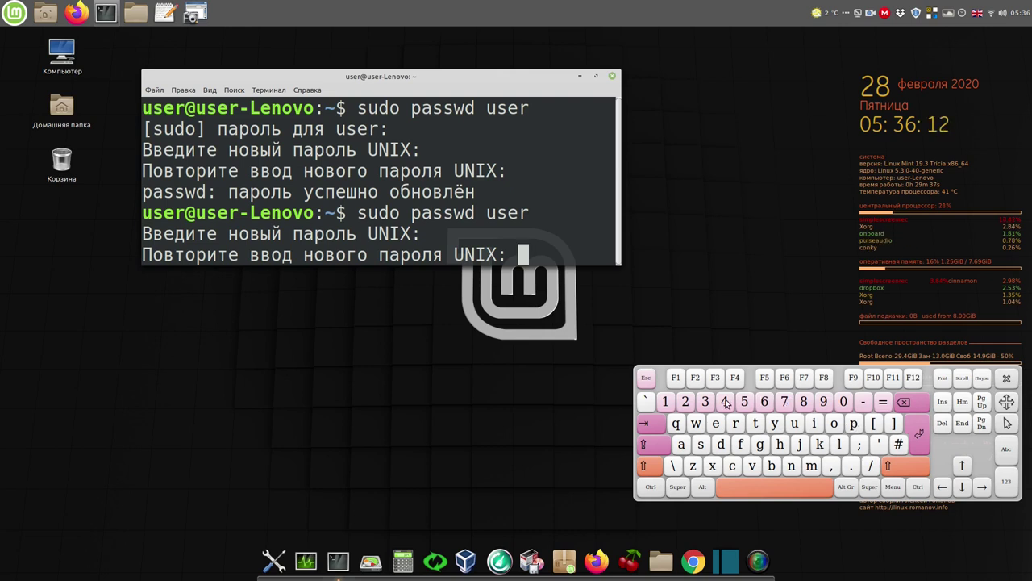
pyautogui.click(666, 401)
pyautogui.click(921, 440)
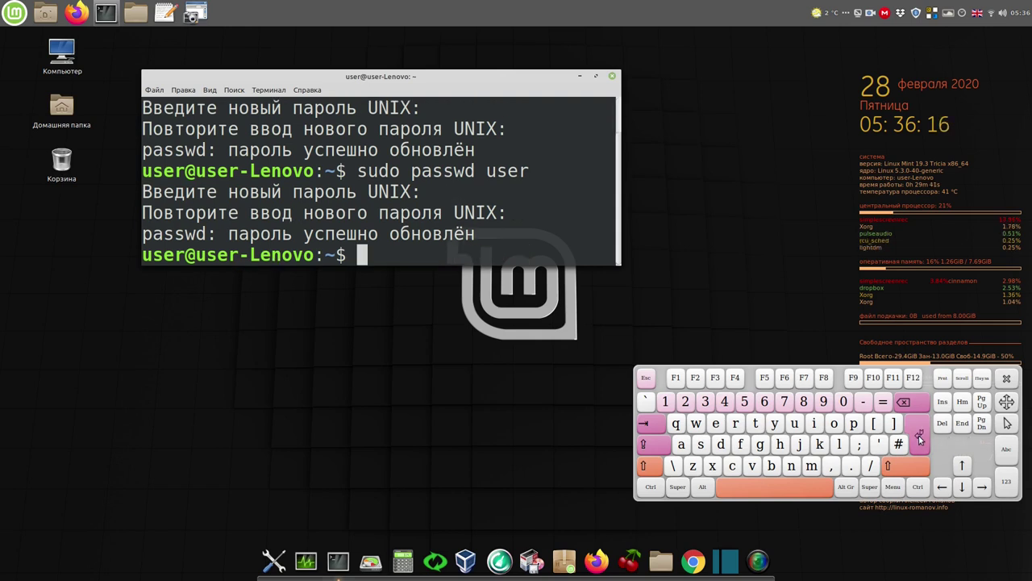
pyautogui.click(582, 76)
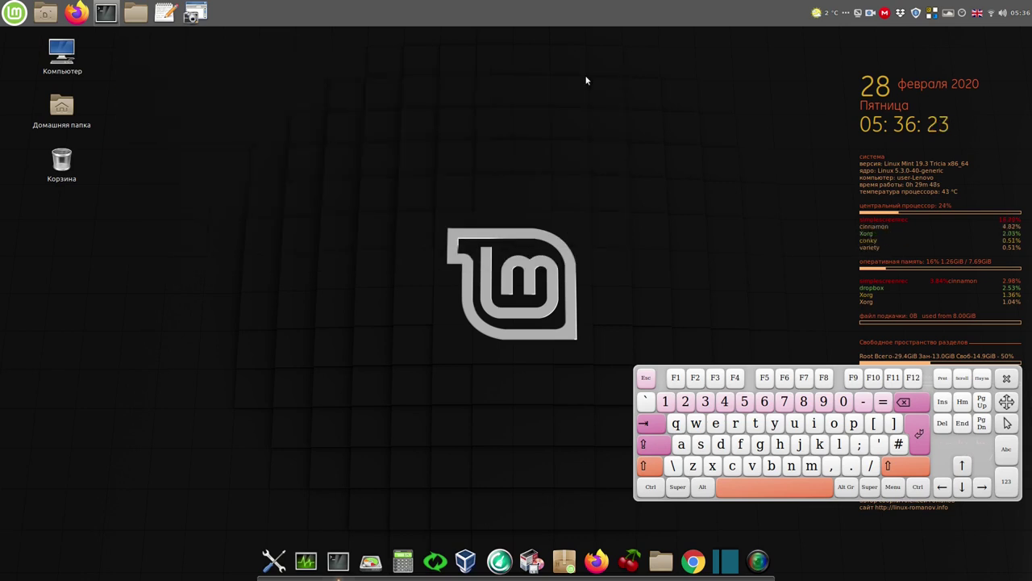
# - Launch GParted and authenticate with the newly set account password
pyautogui.click(371, 562)
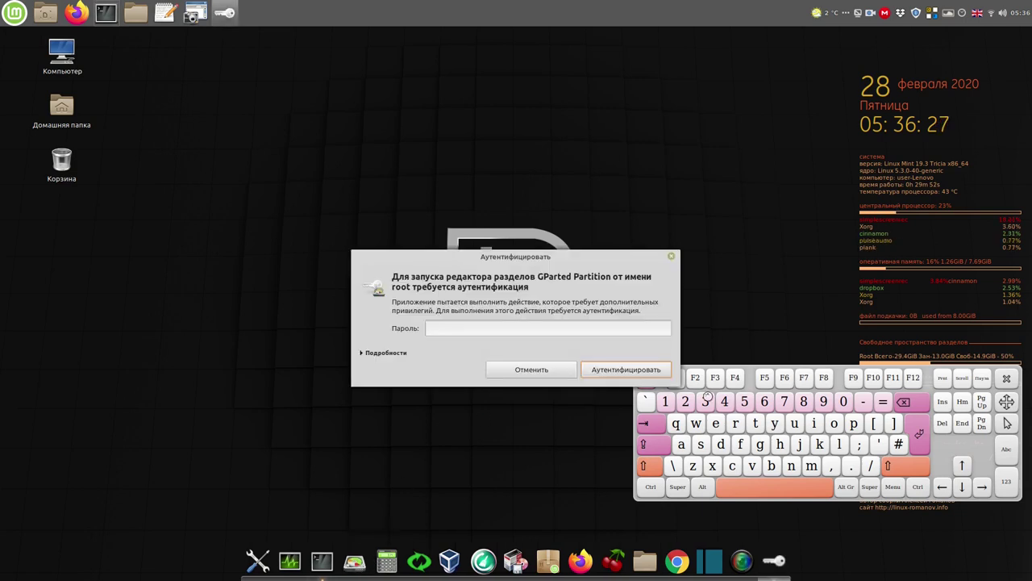
pyautogui.click(666, 406)
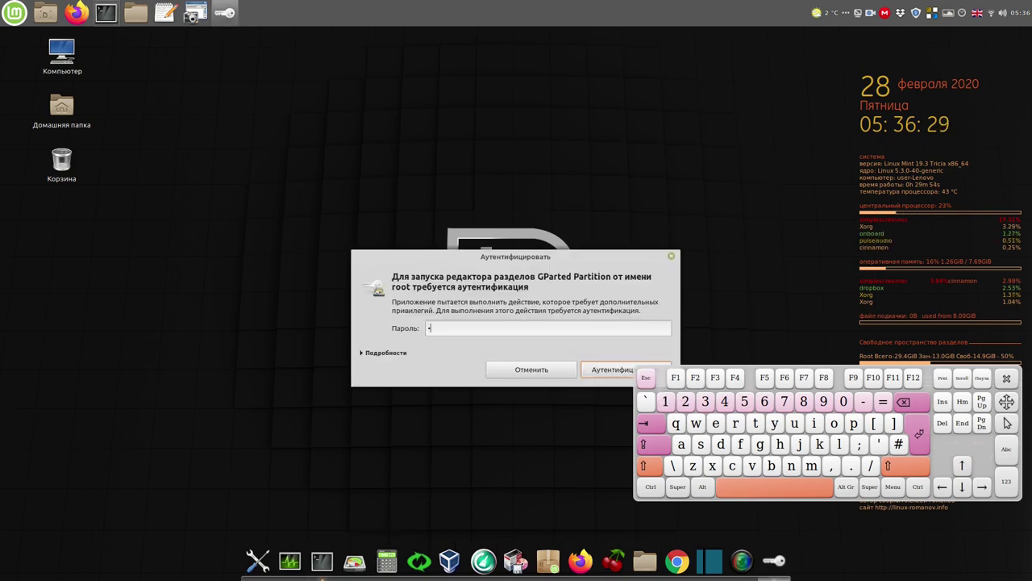
pyautogui.click(628, 371)
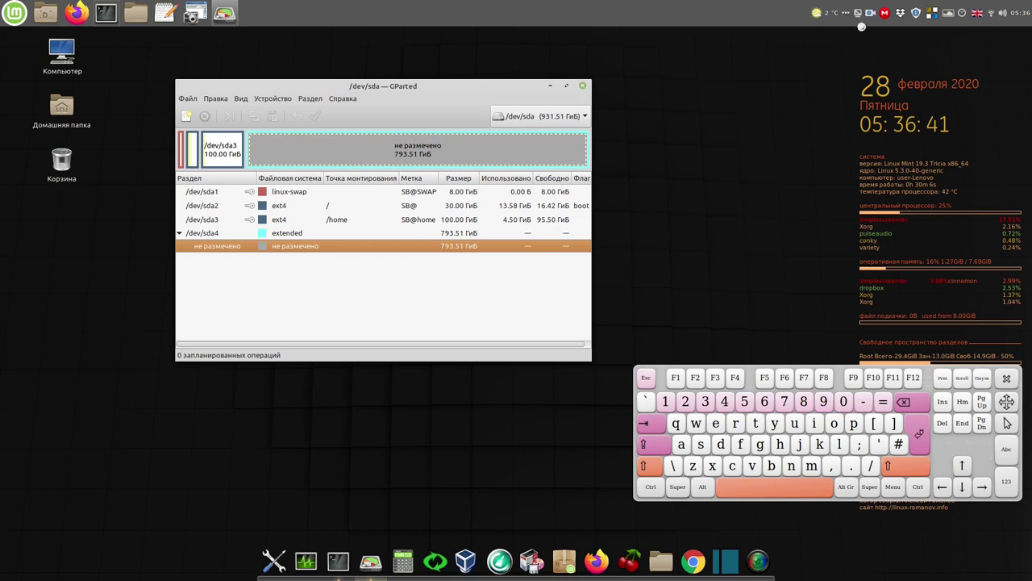
pyautogui.click(870, 14)
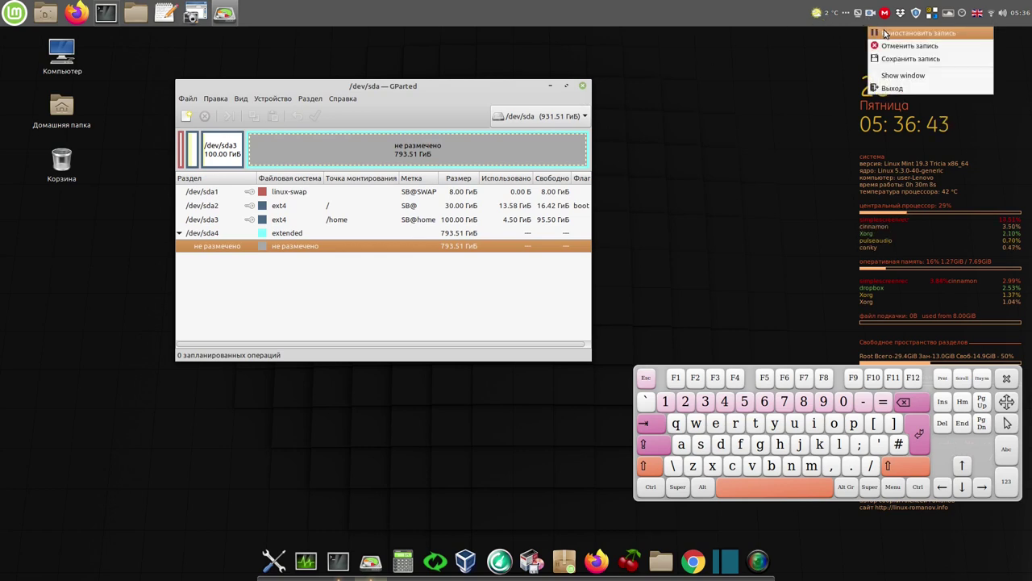
pyautogui.click(885, 32)
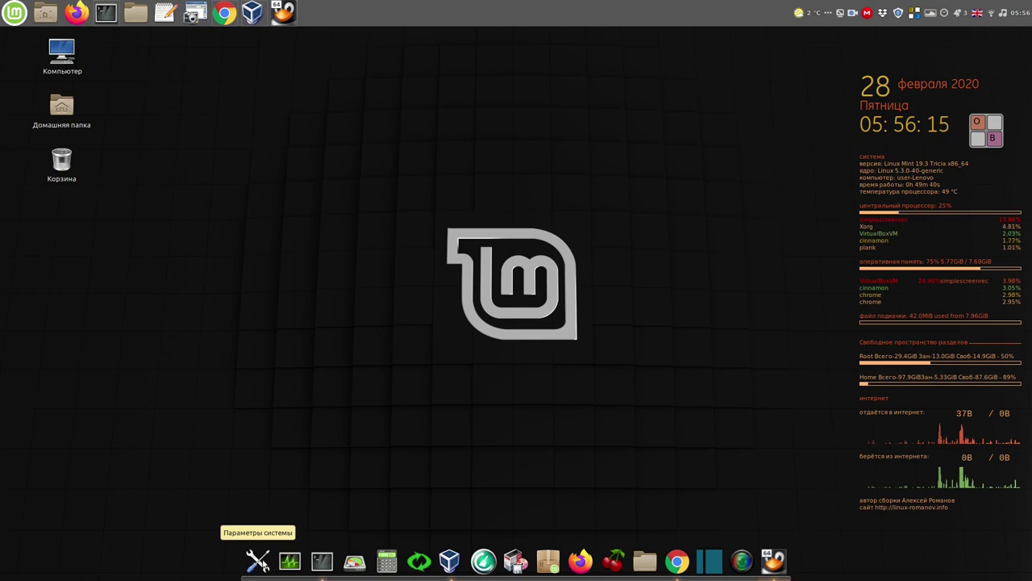
# - Open the login window settings from the Administration section of System Settings
pyautogui.click(259, 561)
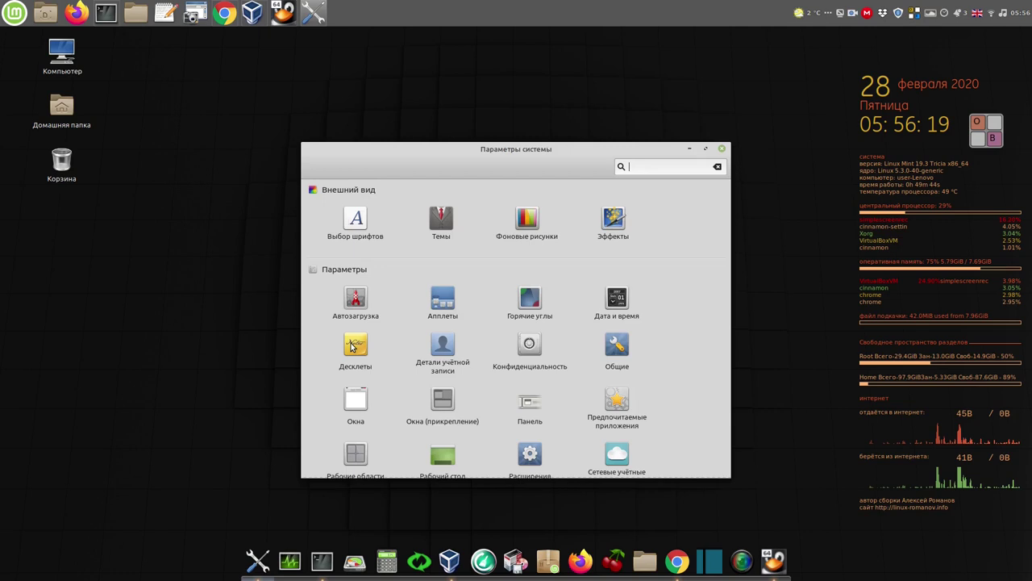
pyautogui.scroll(-5, 352, 346)
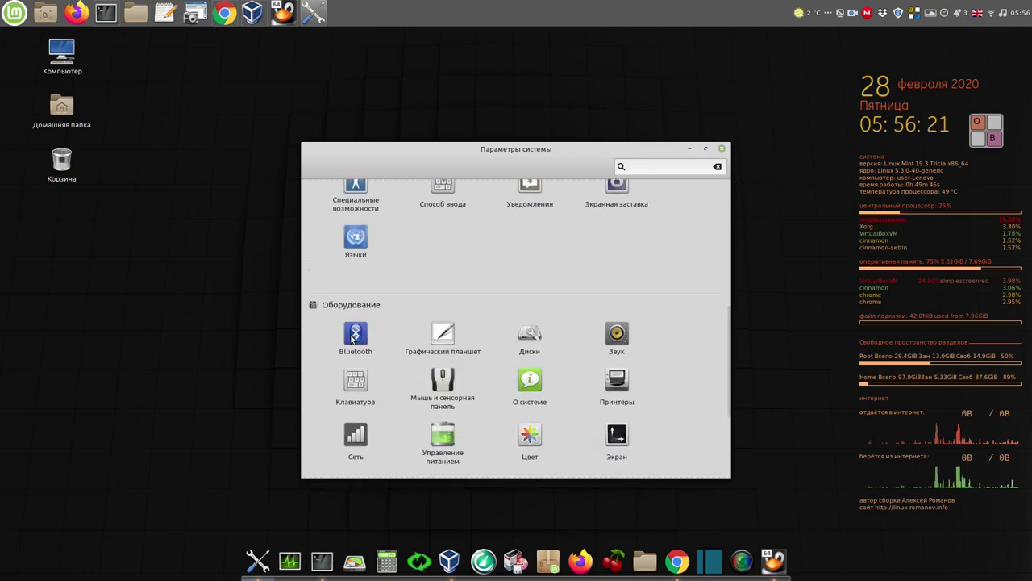
pyautogui.scroll(-3, 352, 339)
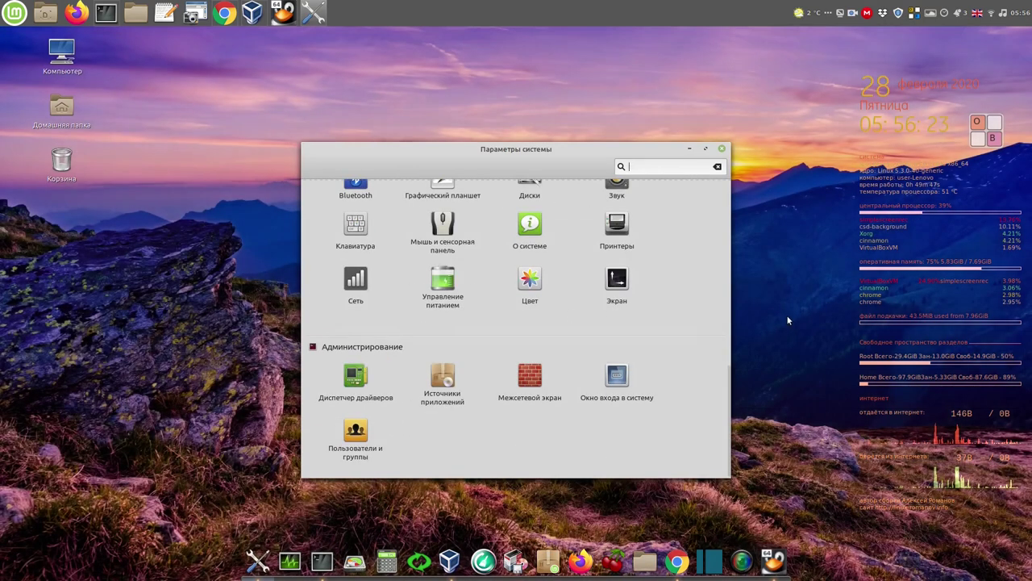
pyautogui.click(620, 376)
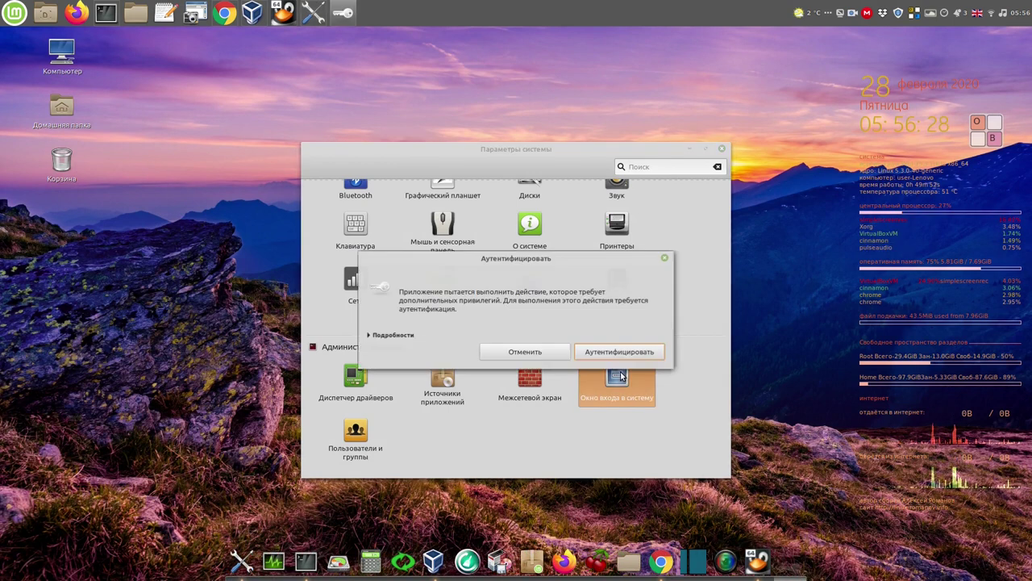
# - Authenticate access to the login window settings with the account password, and close the on-screen keyboard
pyautogui.click(983, 122)
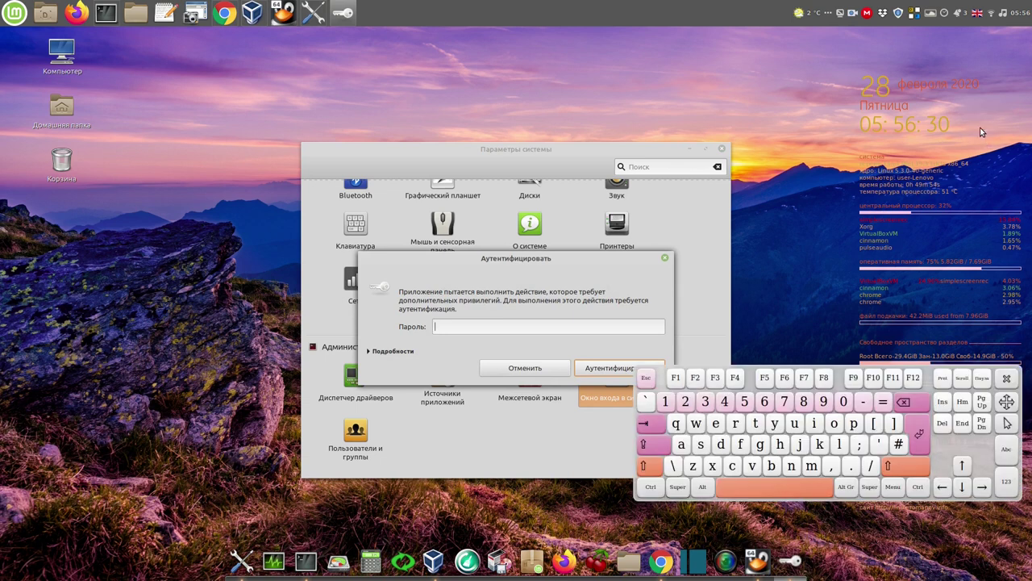
pyautogui.click(664, 402)
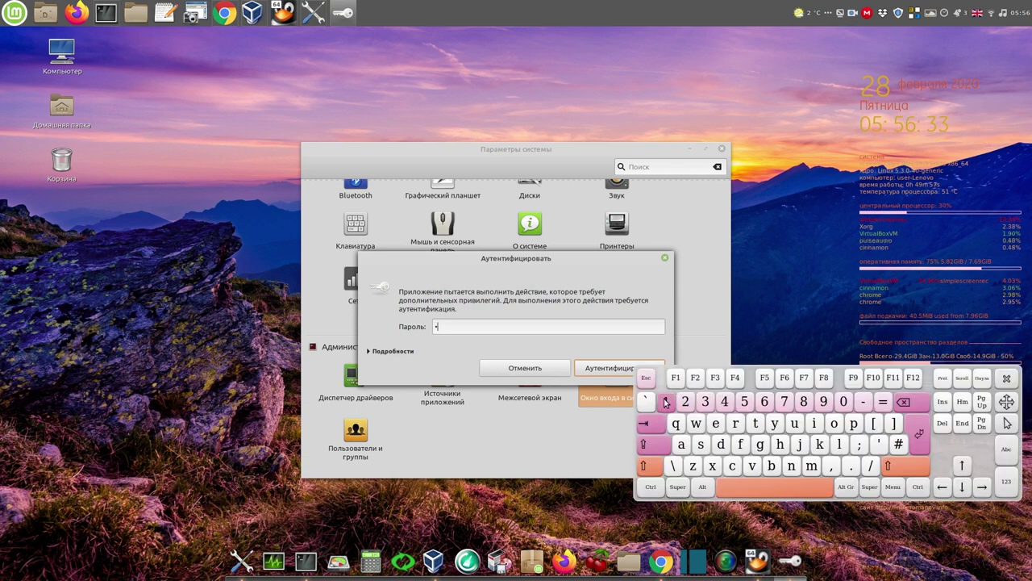
pyautogui.click(603, 368)
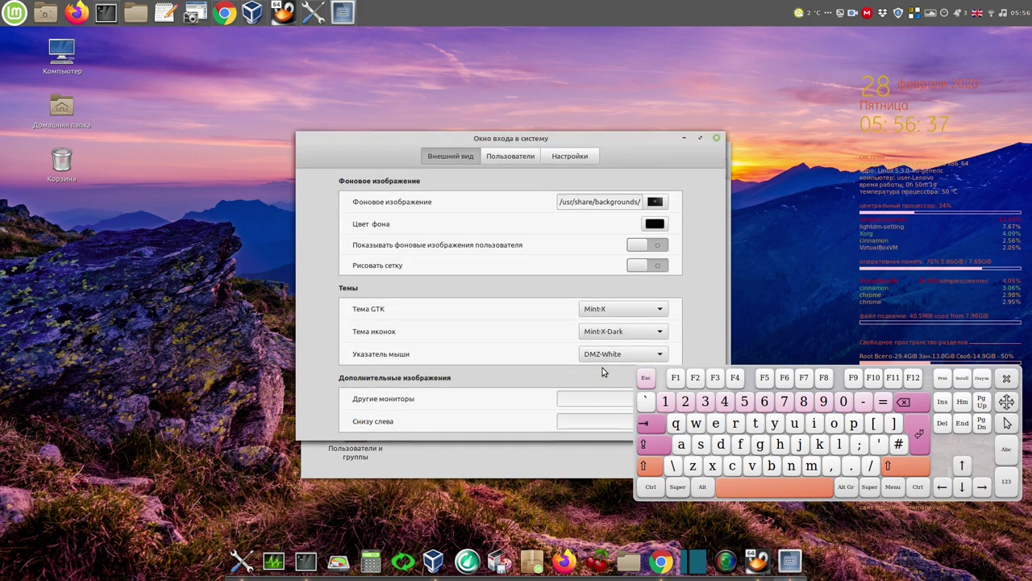
pyautogui.click(1006, 377)
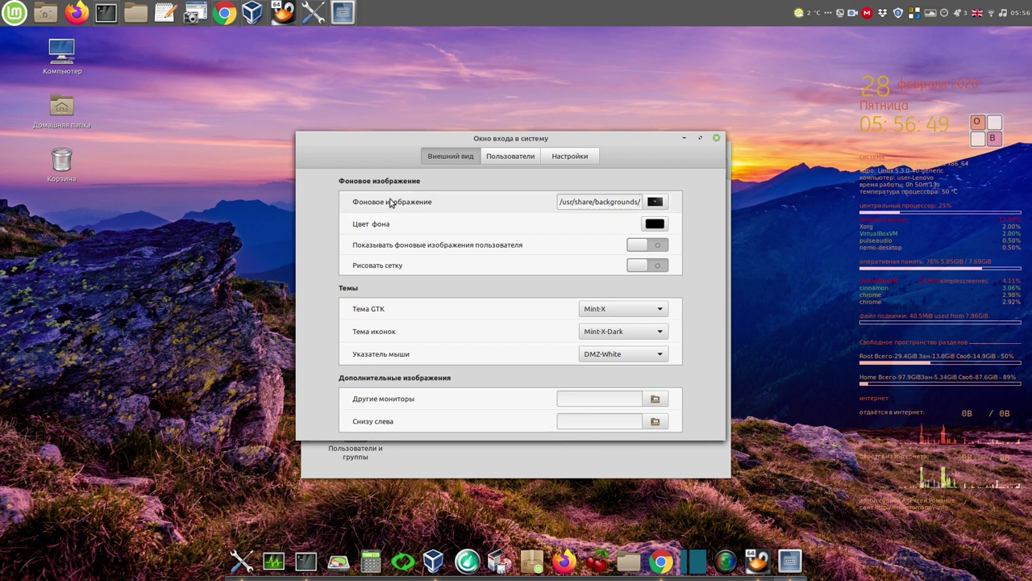
# - Examine the manual login, guest session and automatic login options for users, and close the login window and system settings
pyautogui.click(523, 160)
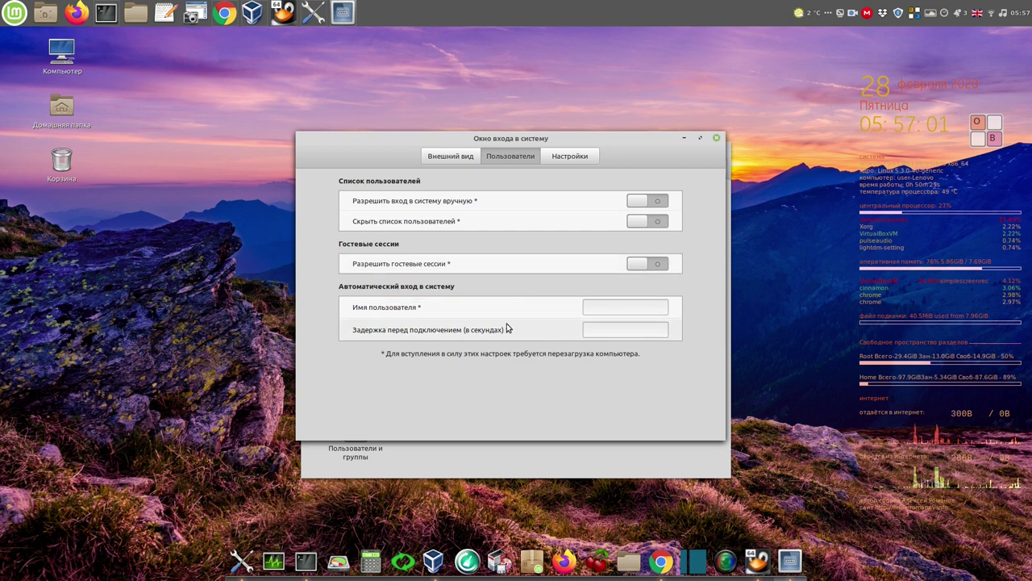
pyautogui.moveTo(449, 325)
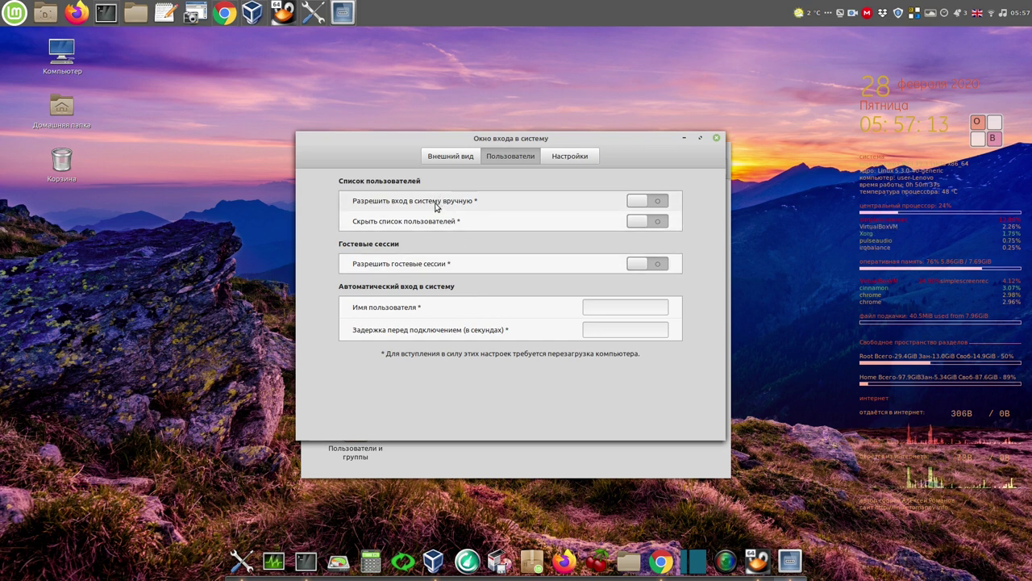
pyautogui.moveTo(436, 207)
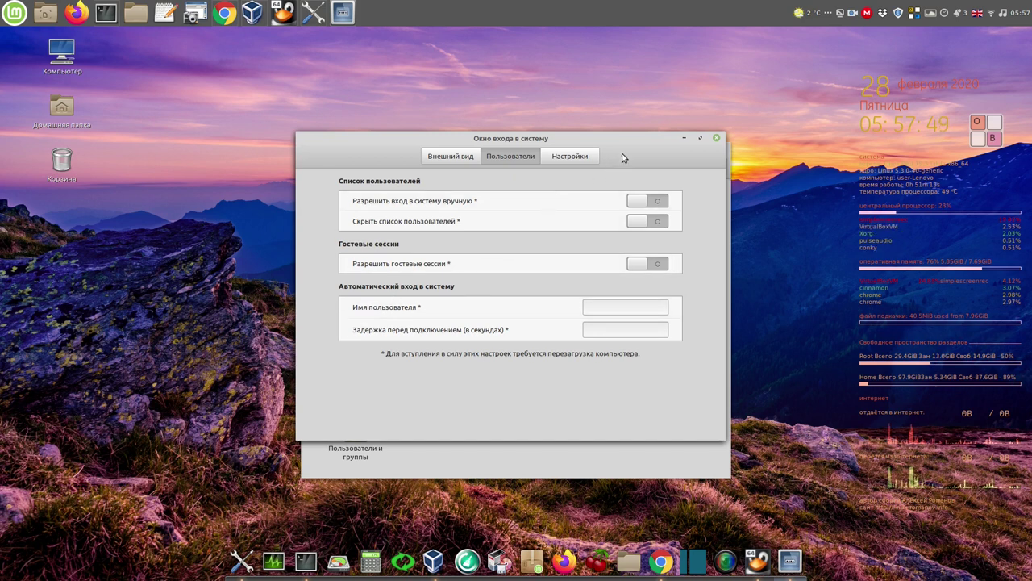
pyautogui.click(718, 139)
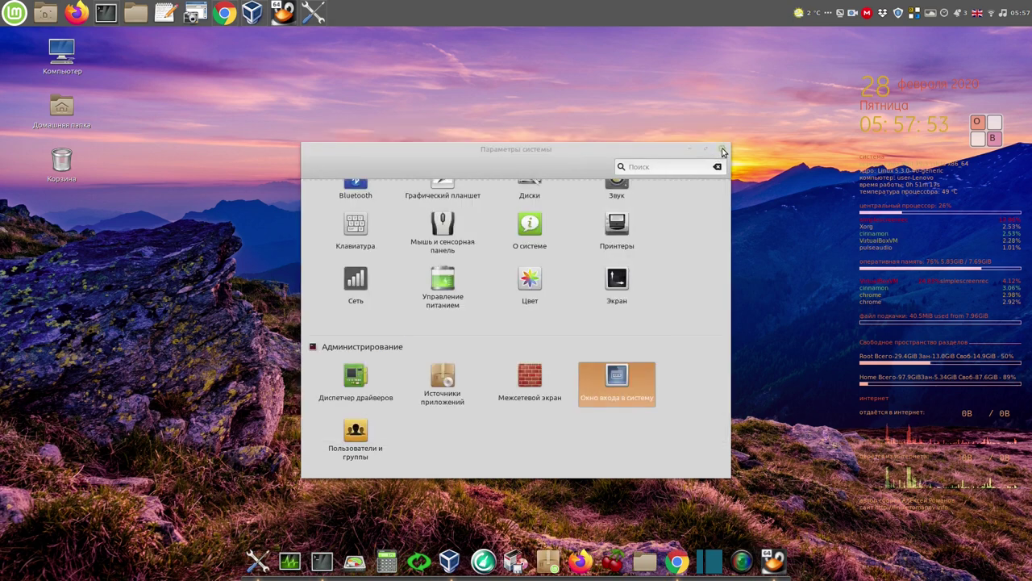
pyautogui.click(722, 151)
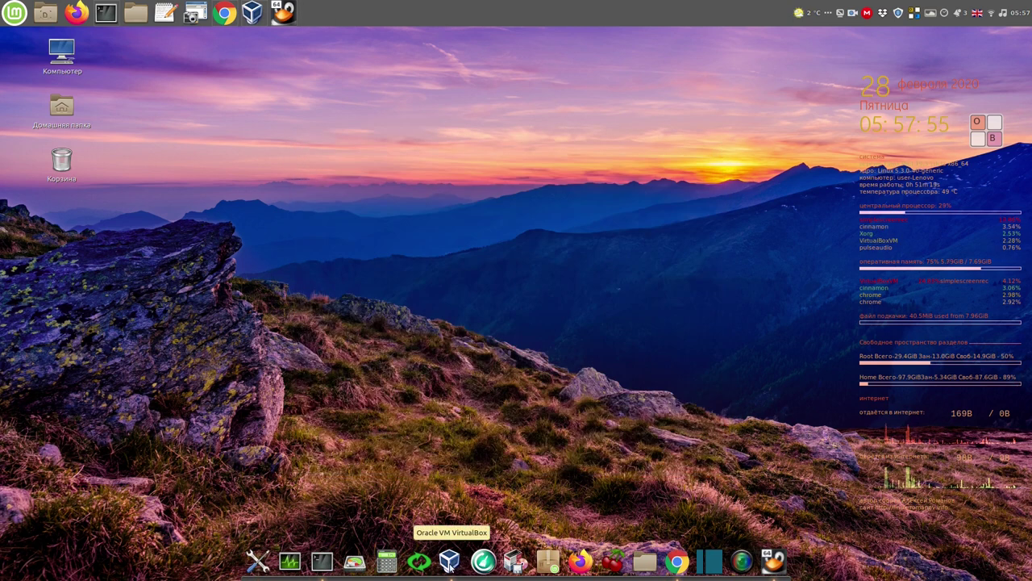
# - Switch to the running VirtualBox machine "test", end its session and log back in with the account password
pyautogui.click(286, 17)
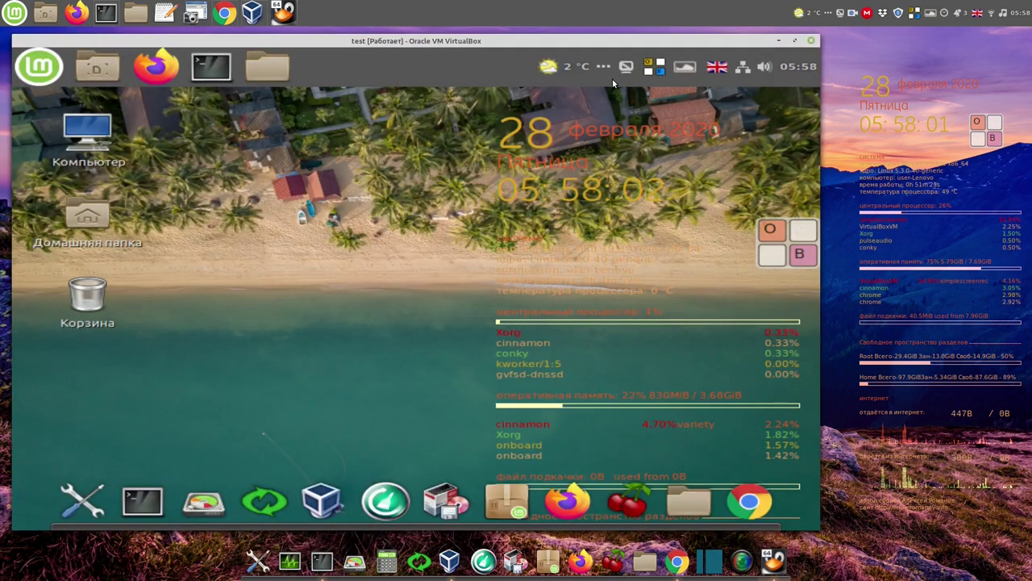
pyautogui.moveTo(622, 42); pyautogui.dragTo(635, 45)
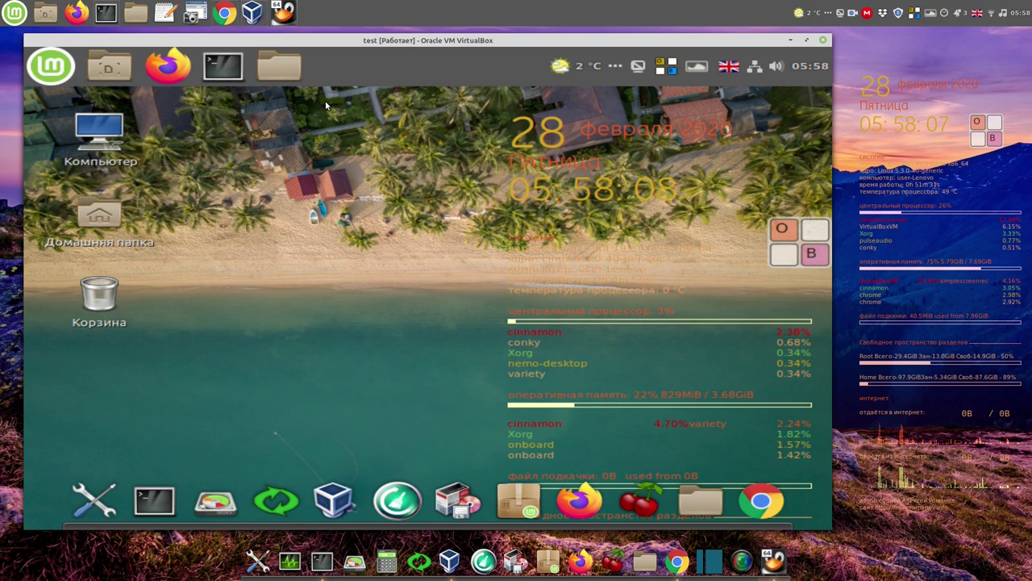
pyautogui.click(58, 68)
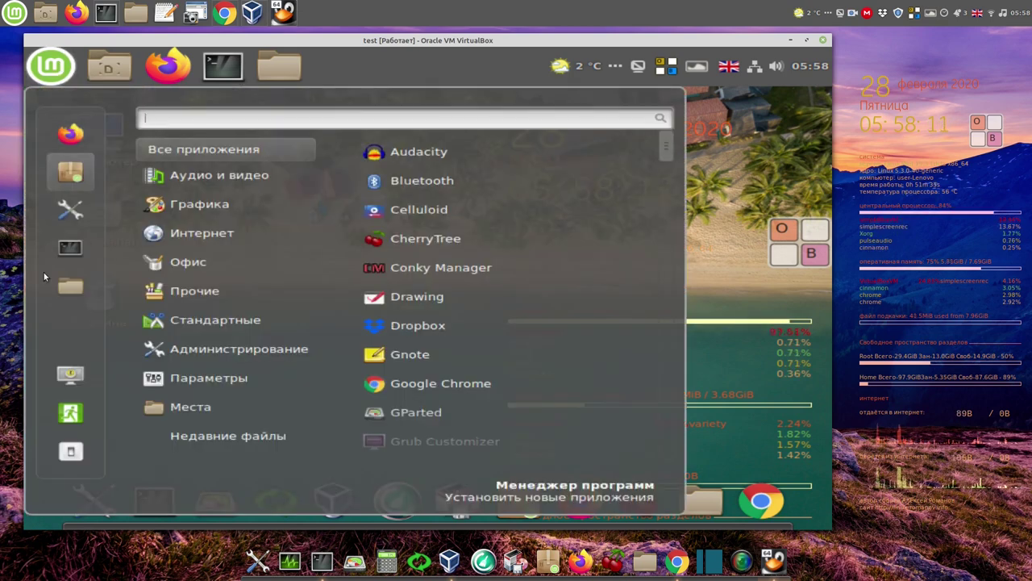
pyautogui.click(70, 412)
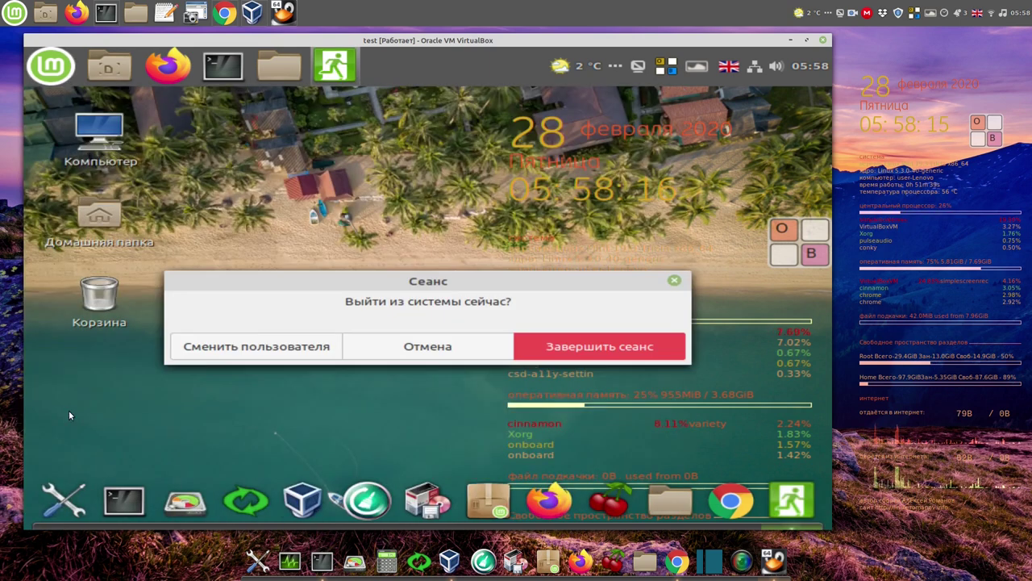
pyautogui.click(633, 356)
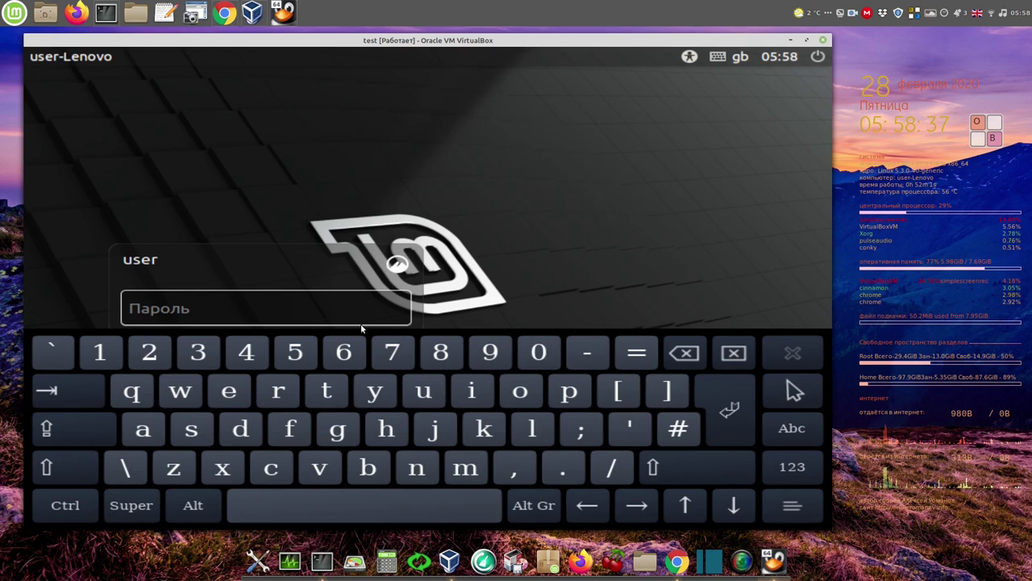
pyautogui.click(100, 353)
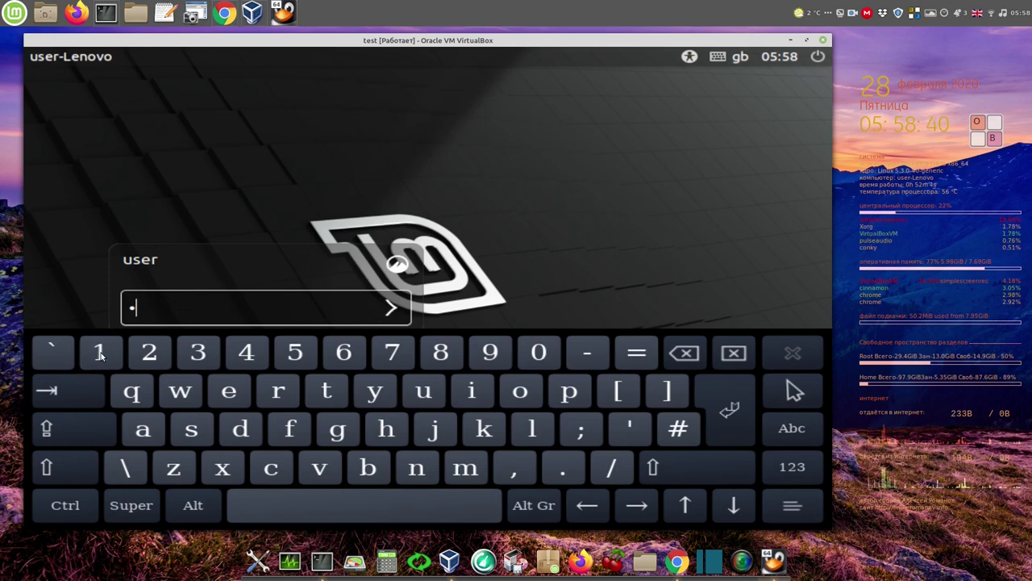
pyautogui.click(392, 309)
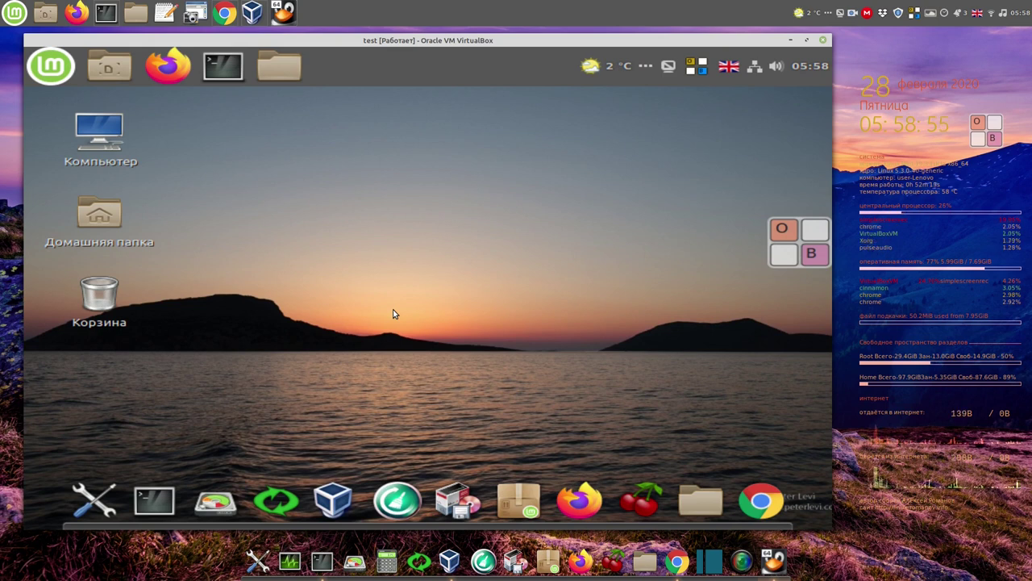
# - Open the login window settings from the Administration section of System Settings in the virtual machine
pyautogui.click(58, 66)
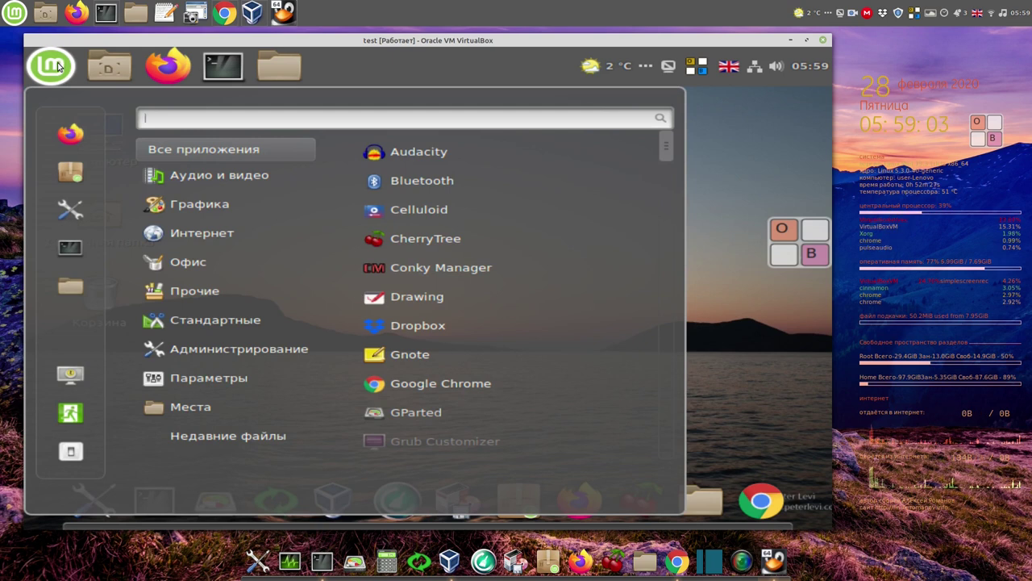
pyautogui.click(80, 216)
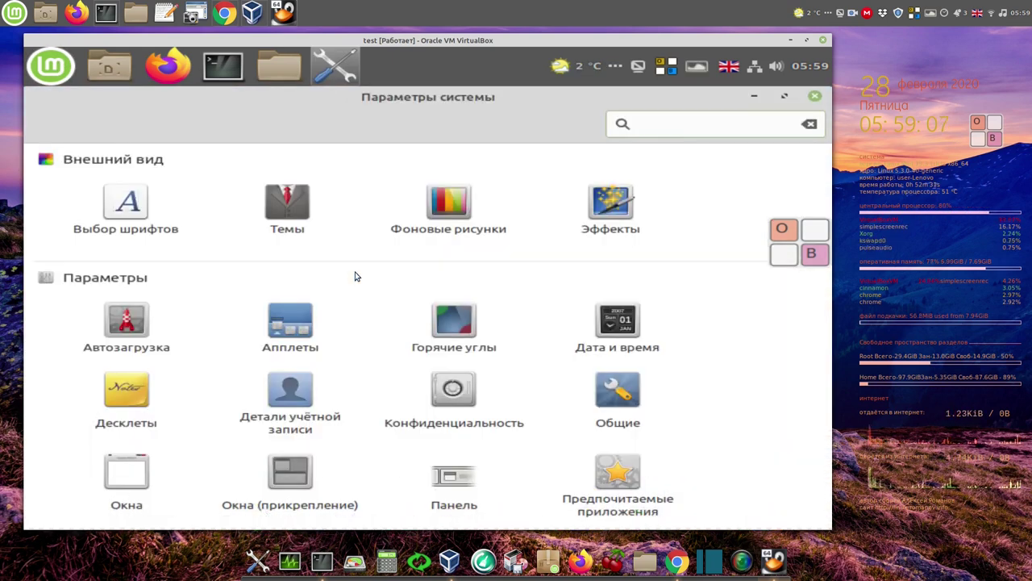
pyautogui.scroll(-10, 382, 393)
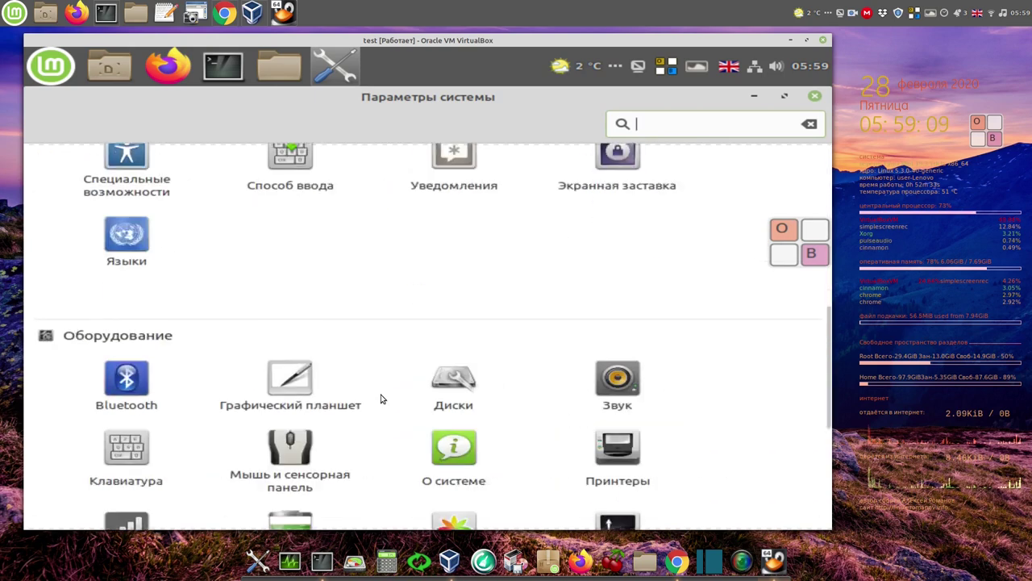
pyautogui.scroll(-1, 382, 398)
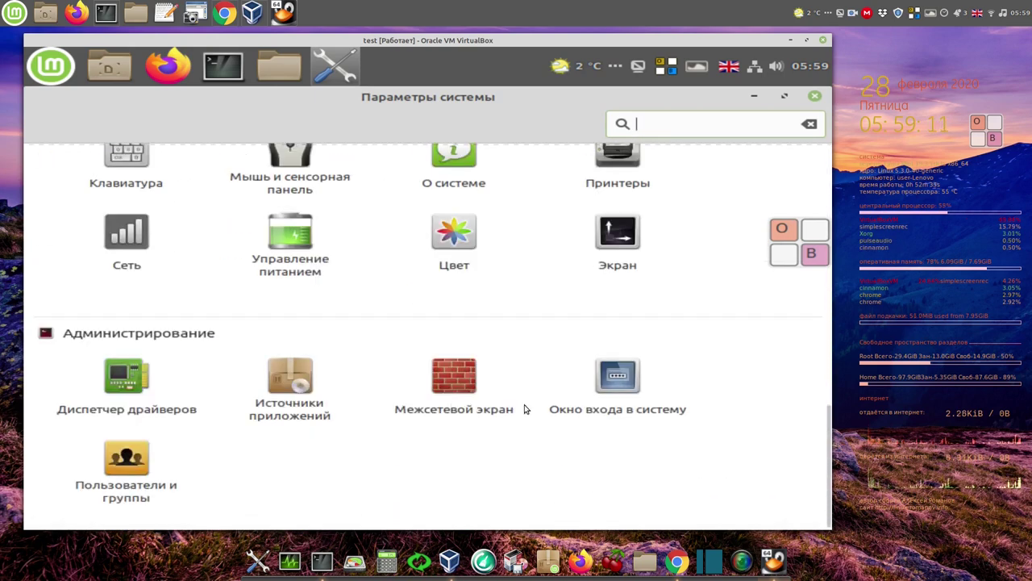
pyautogui.click(614, 373)
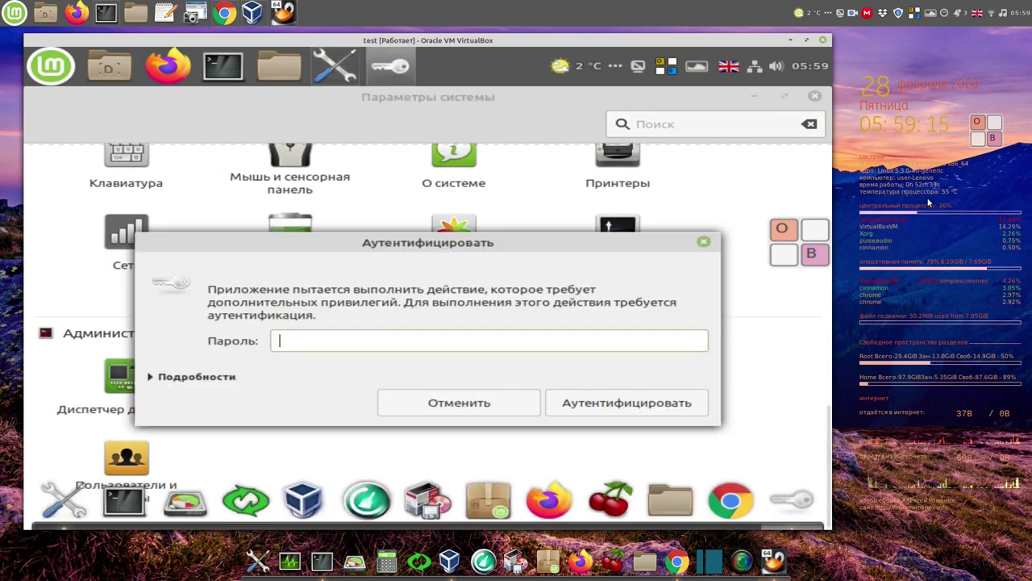
# - Authenticate access to the virtual machine's login window settings with the account password, and dismiss the host's on-screen keyboard
pyautogui.click(986, 141)
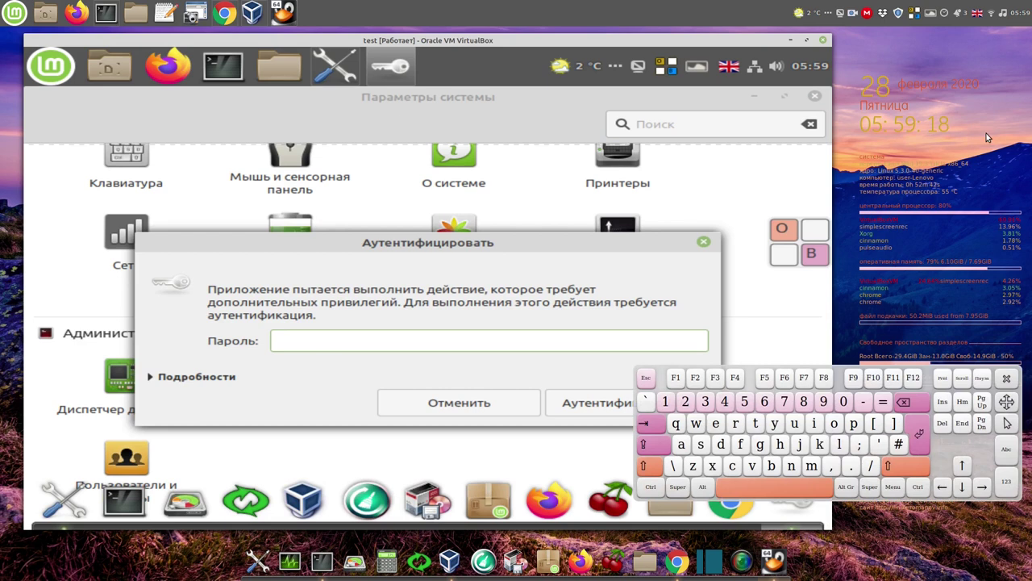
pyautogui.click(666, 402)
pyautogui.click(586, 406)
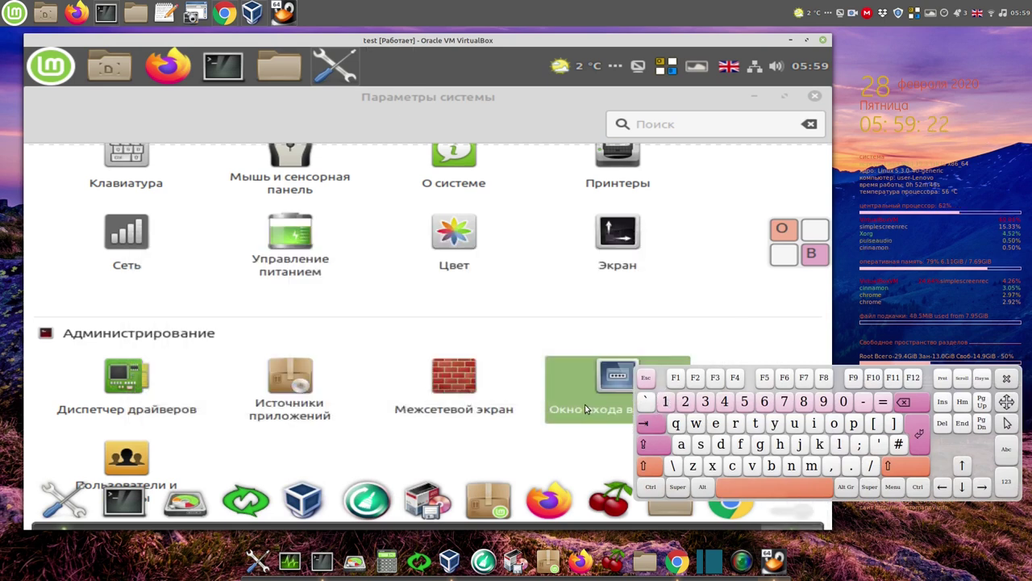
pyautogui.click(1006, 379)
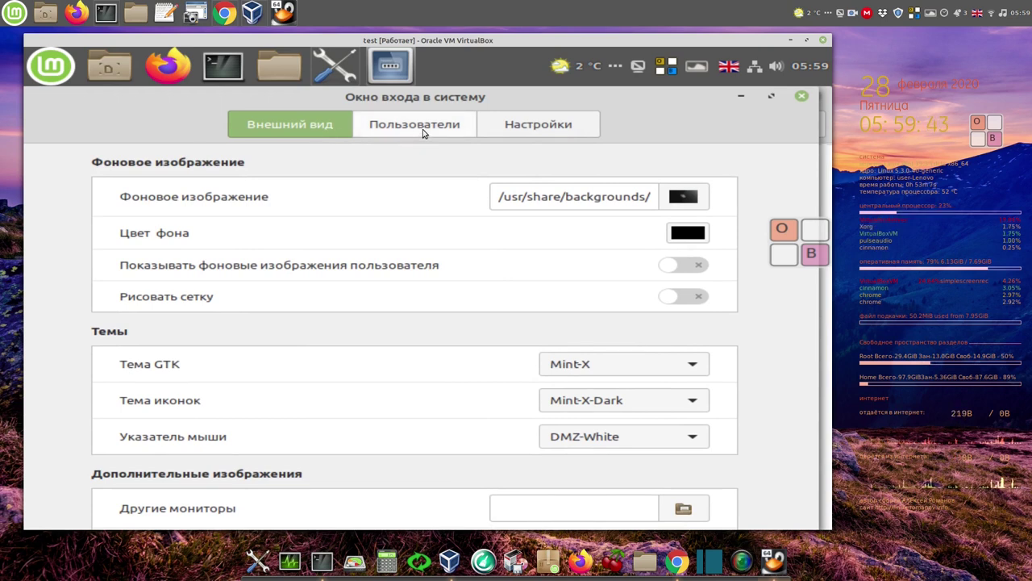
# - Enter "user" as the automatic login username in the user settings, moving the on-screen keyboard clear of the automatic login fields
pyautogui.click(422, 129)
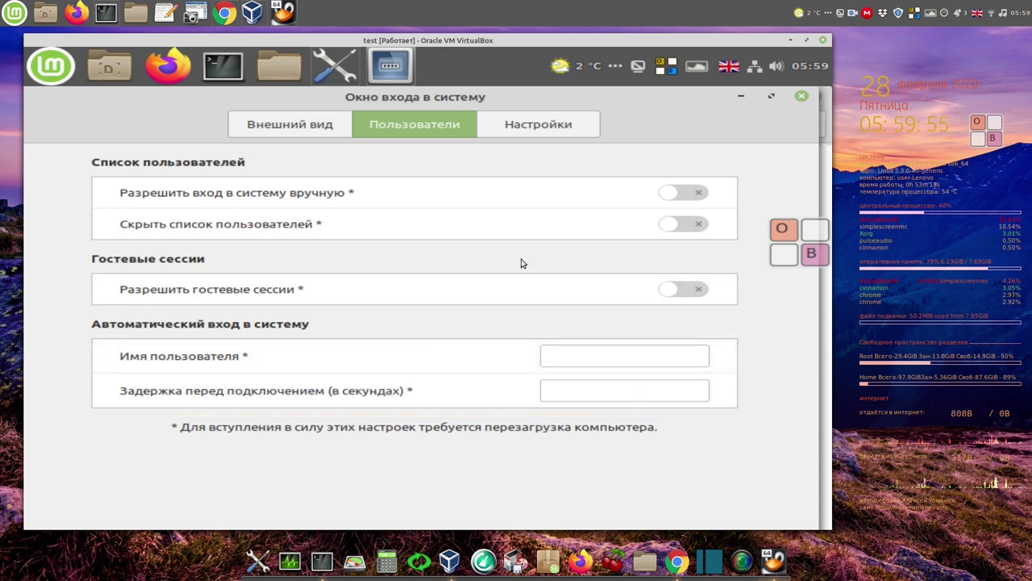
pyautogui.click(589, 356)
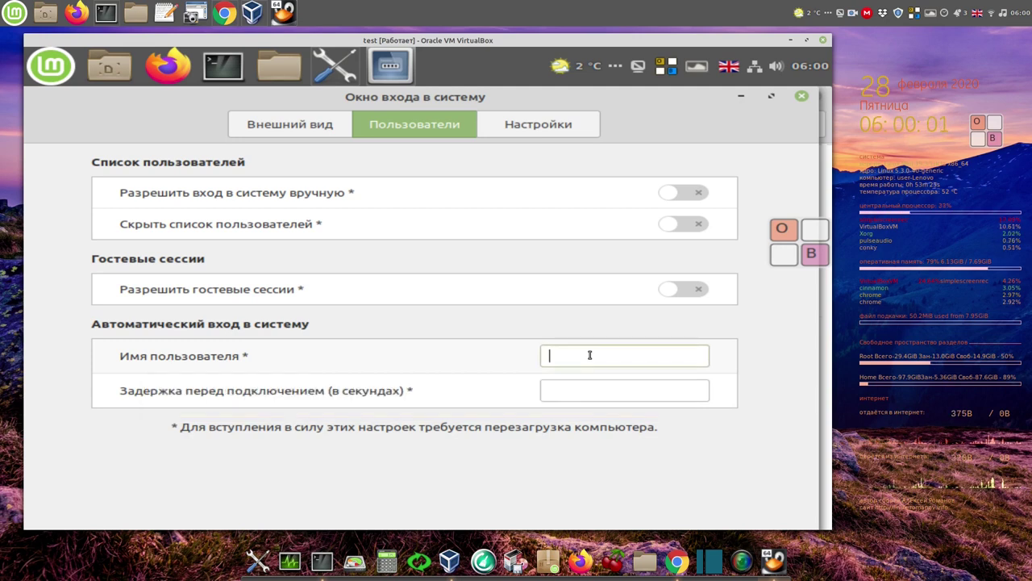
pyautogui.click(798, 252)
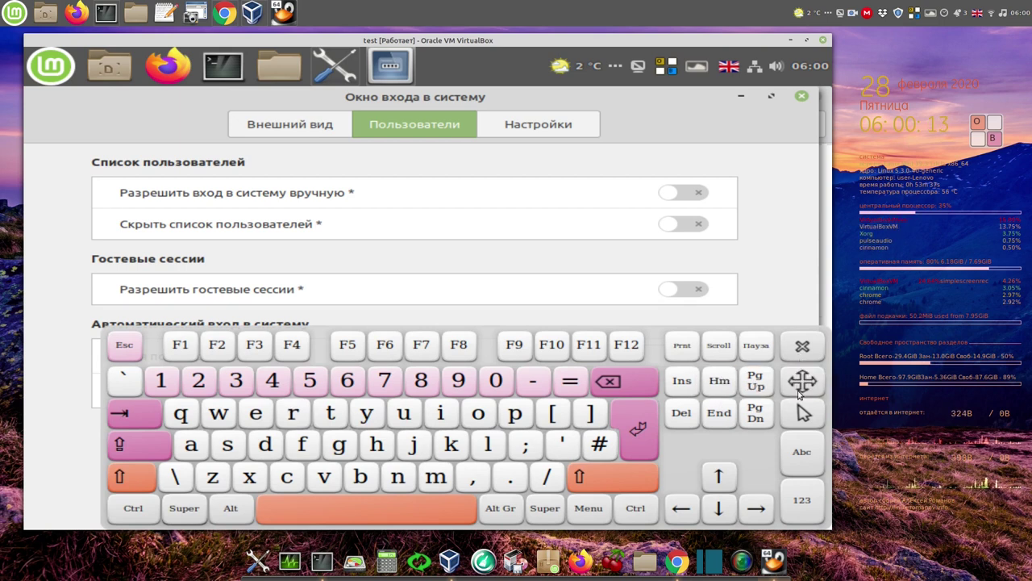
pyautogui.moveTo(801, 386); pyautogui.dragTo(760, 171)
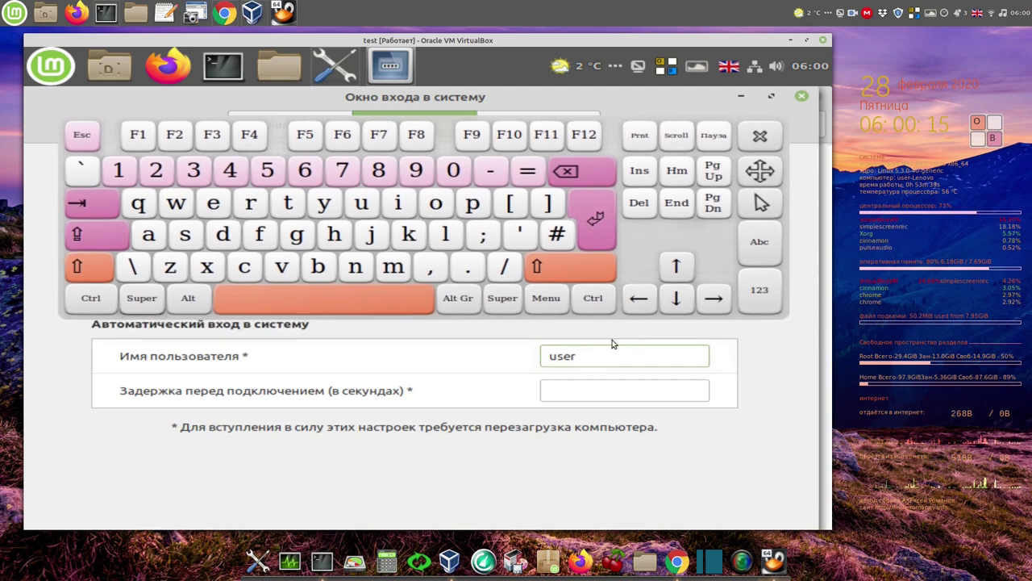
# - Set the automatic login delay to 10 seconds and close the on-screen keyboard
pyautogui.click(589, 394)
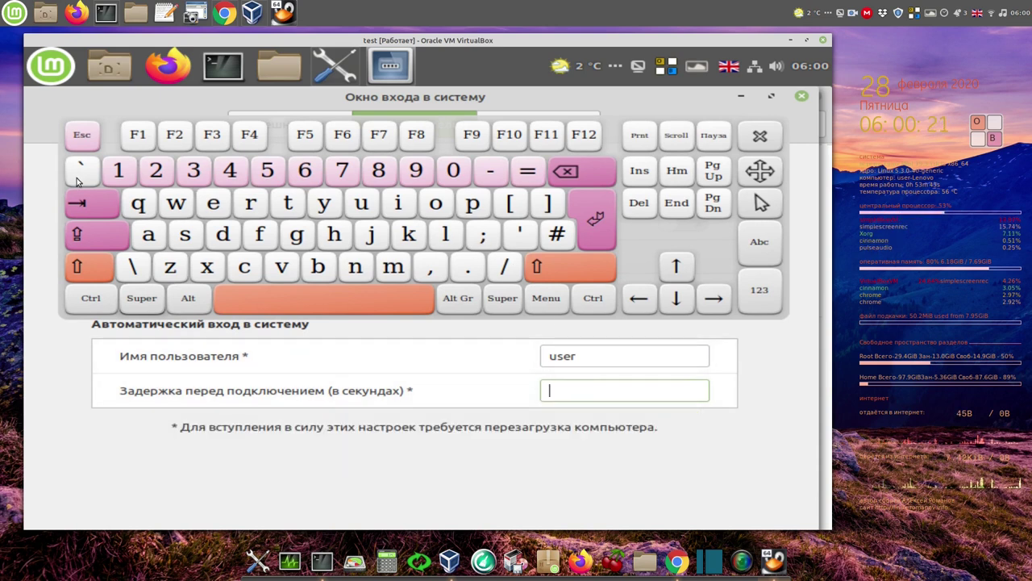
pyautogui.click(117, 171)
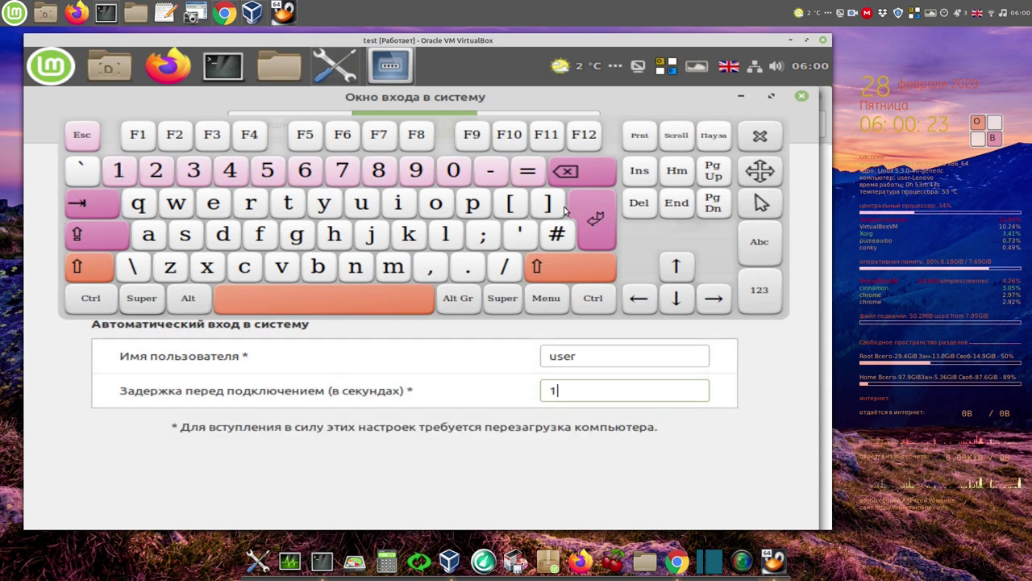
pyautogui.click(456, 178)
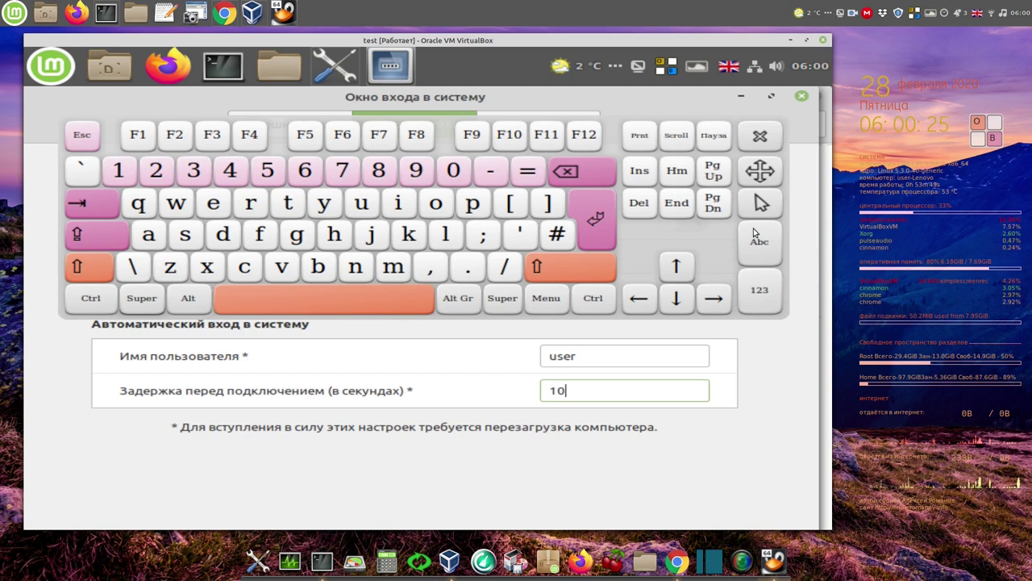
pyautogui.click(771, 143)
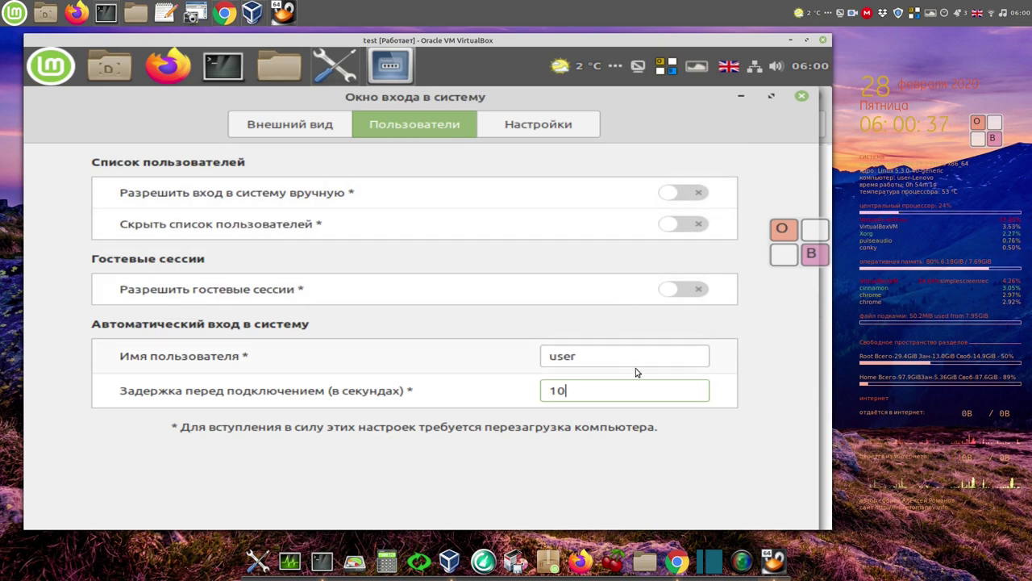
# - Examine the login window's general settings and panel indicators, and its background and theme appearance options
pyautogui.click(547, 129)
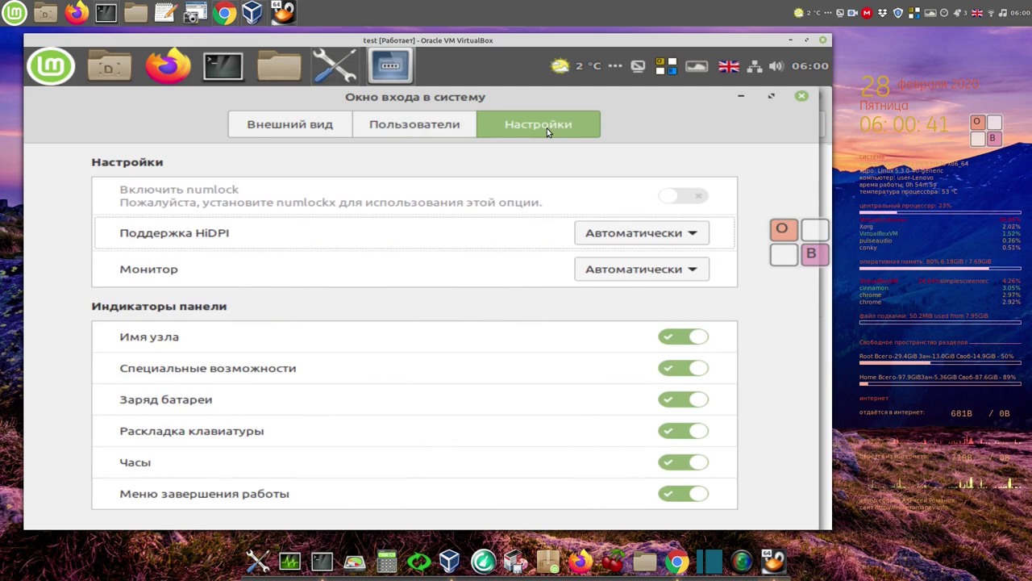
pyautogui.moveTo(543, 286)
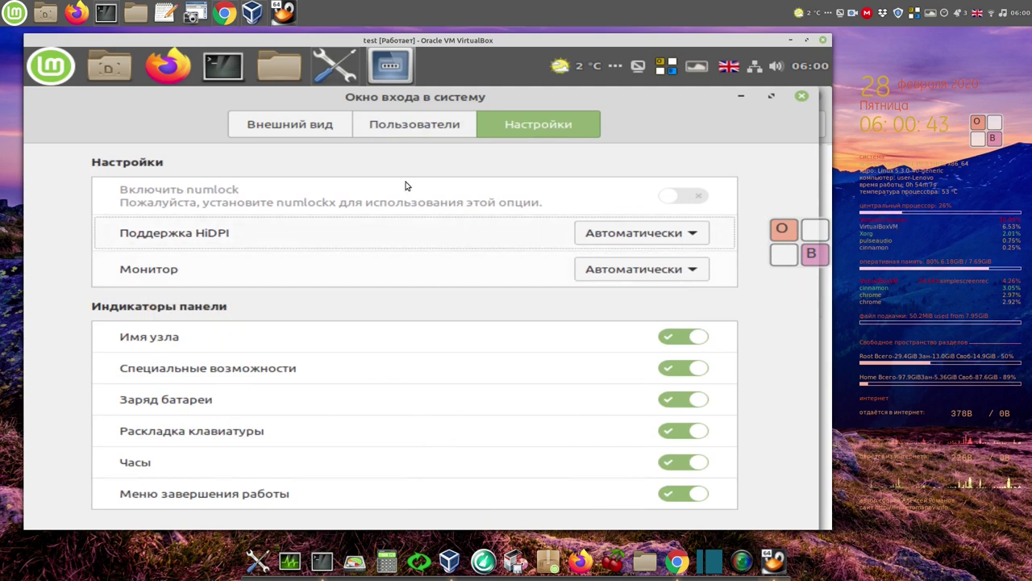
pyautogui.click(309, 123)
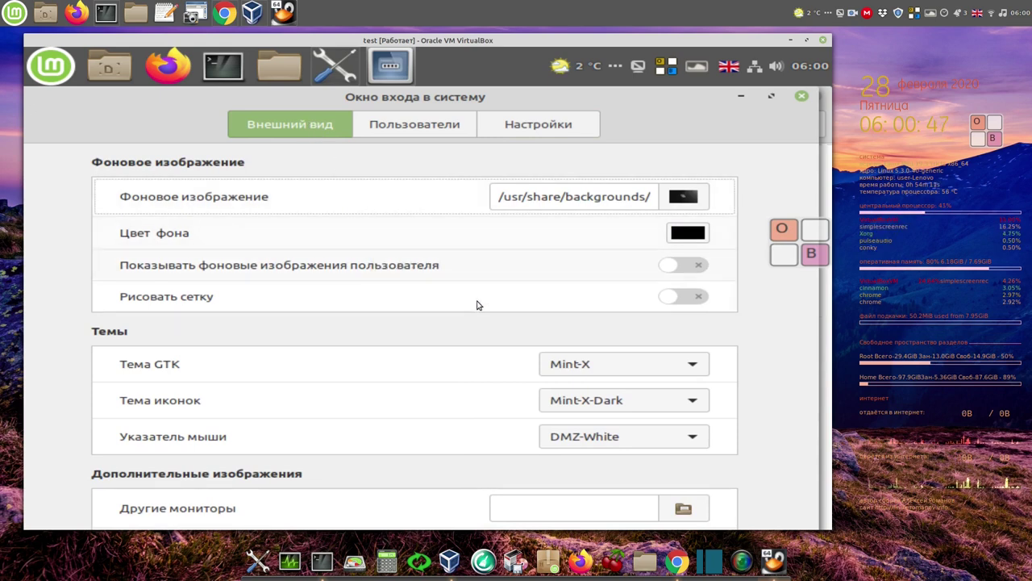
pyautogui.moveTo(485, 309)
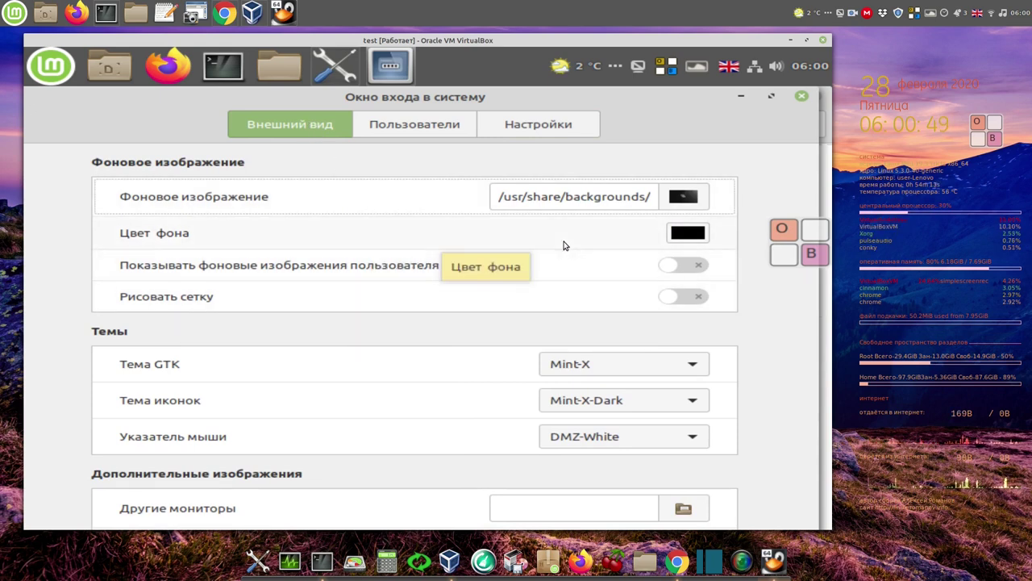